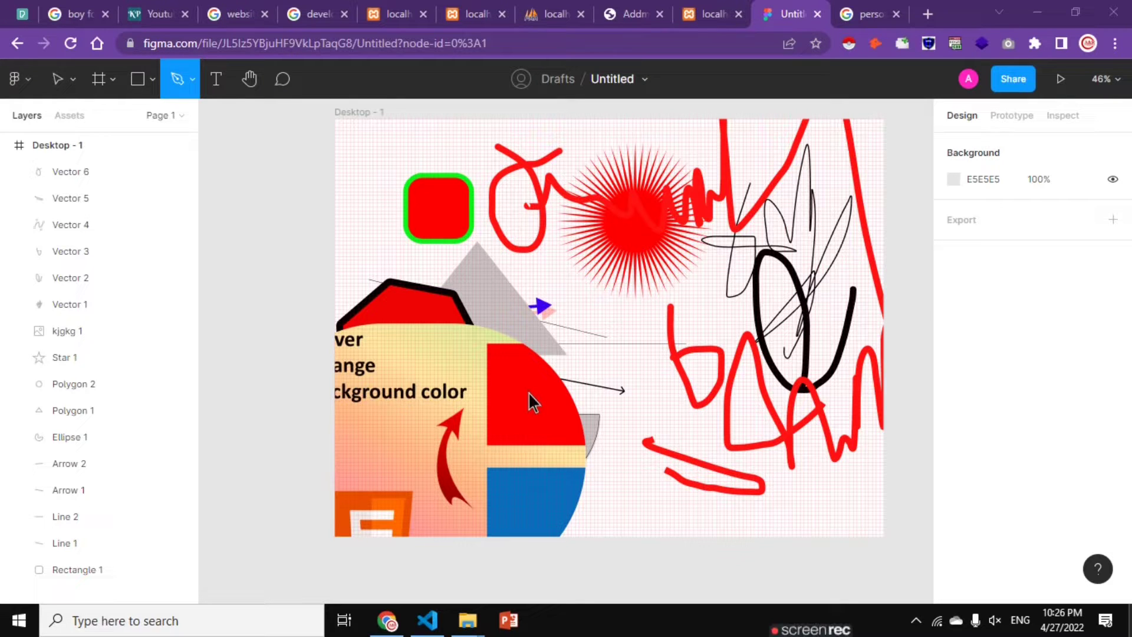
- Draw a 100×100 grey square on the frame just below the red rounded square
left_click(711, 230)
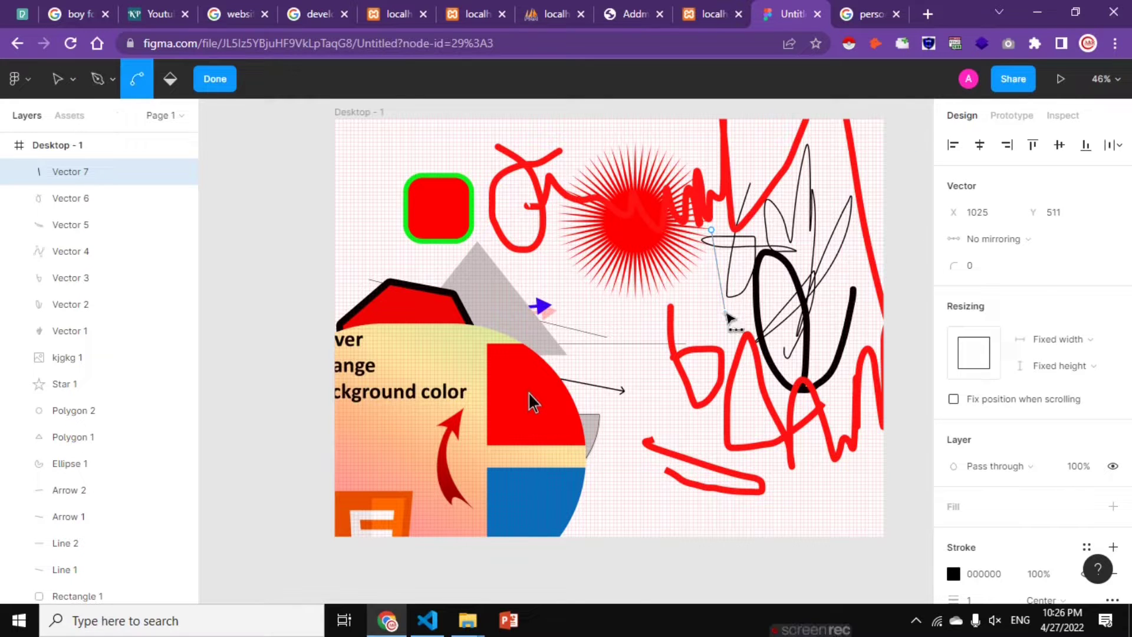
key("Escape")
left_click(154, 93)
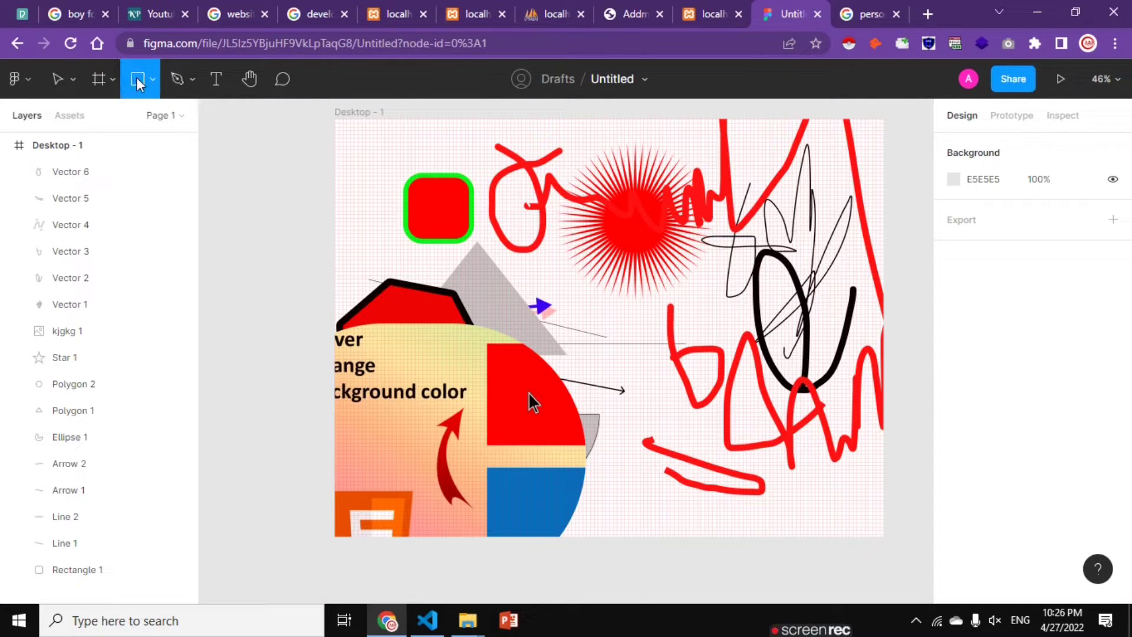
key("ctrl+a")
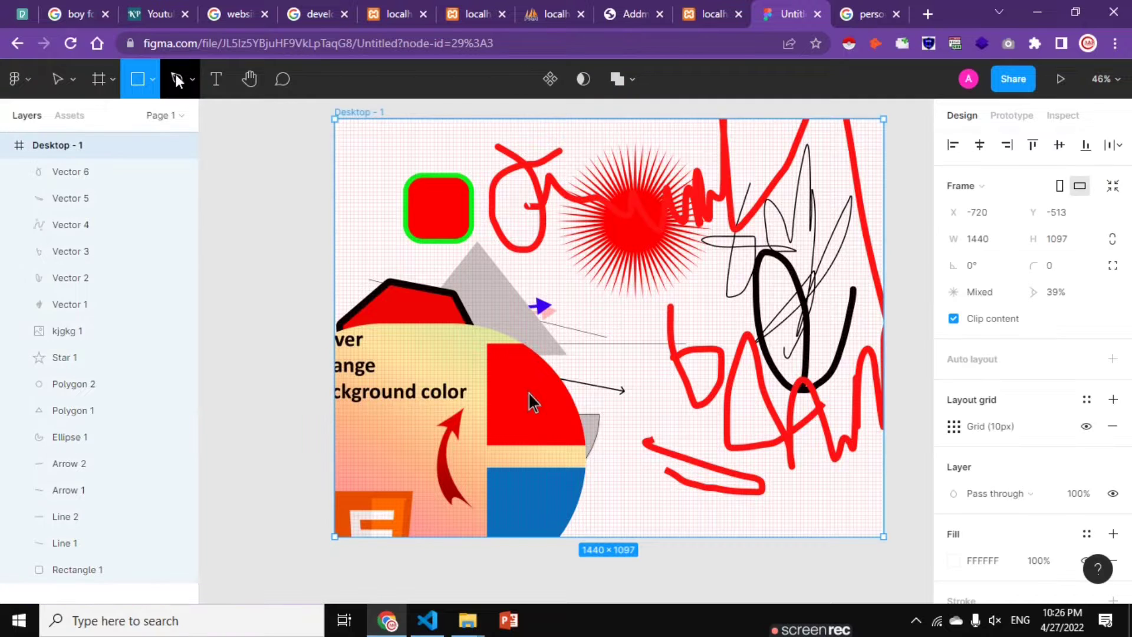
left_click(418, 264)
left_click(437, 213)
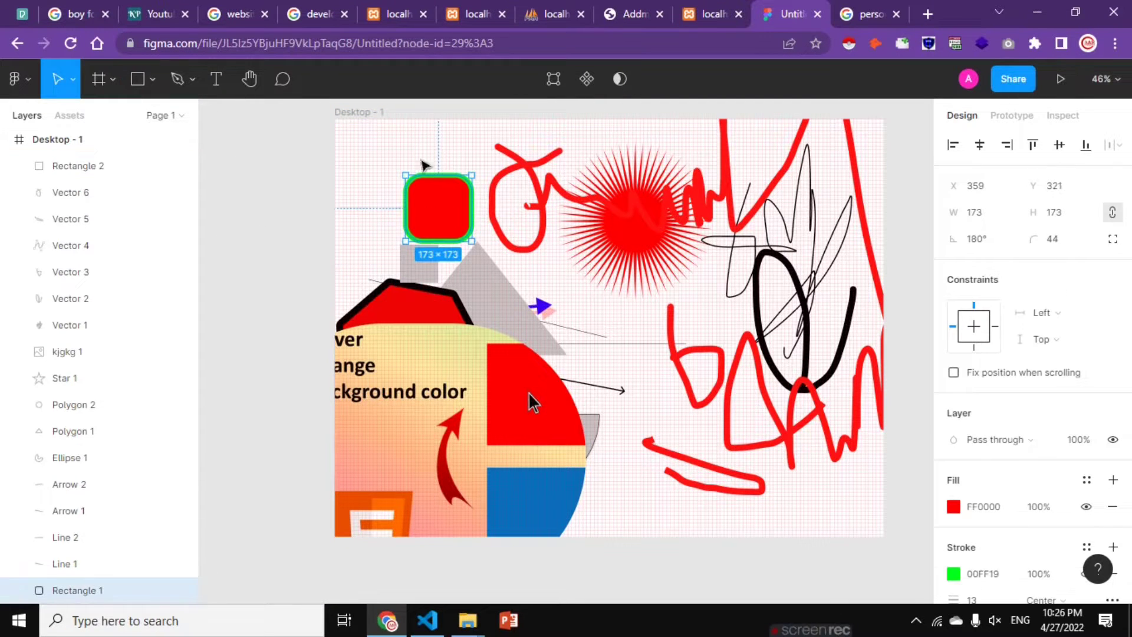
left_click_drag(384, 152, 858, 487)
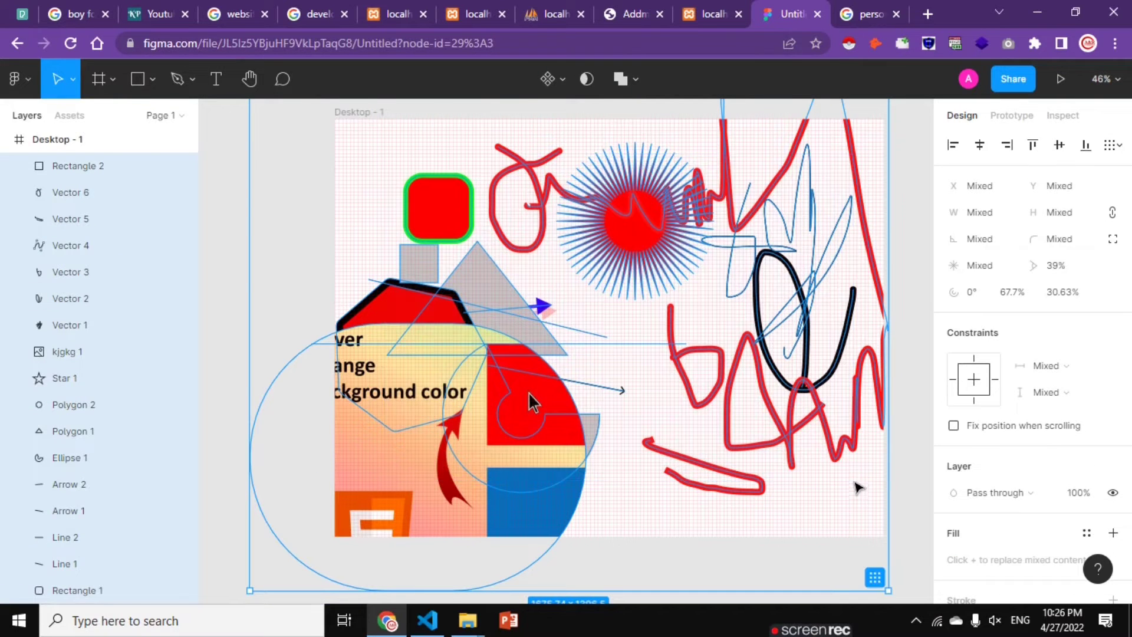
left_click(864, 484)
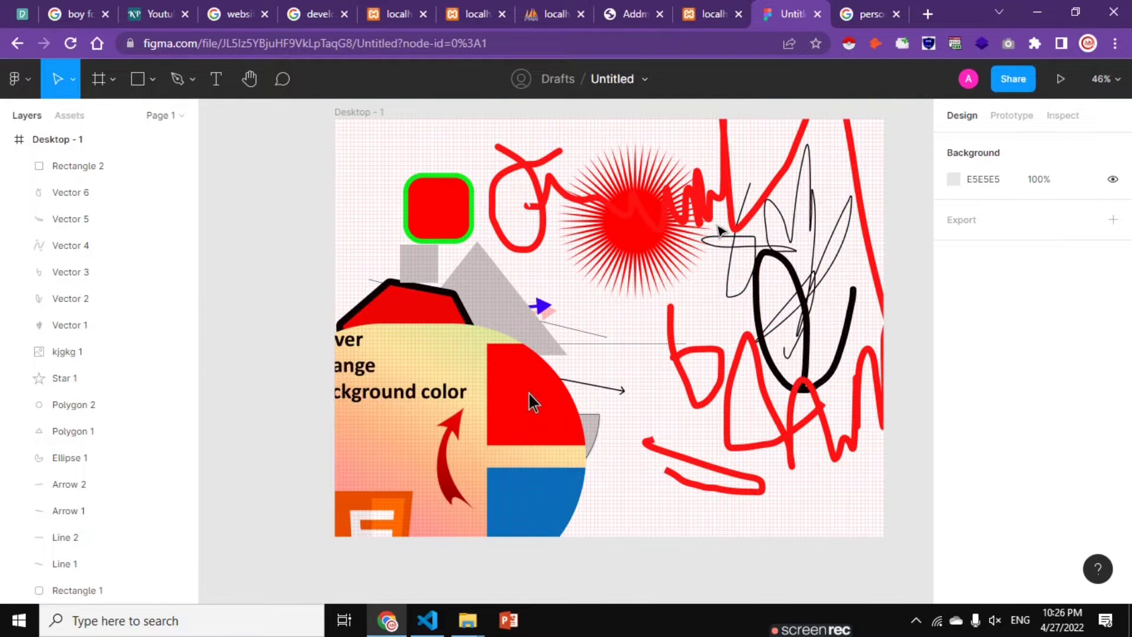
- Delete the large red scribble, the red star and several other shapes
left_click(776, 352)
key("Delete")
left_click(637, 224)
key("Delete")
key("Delete")
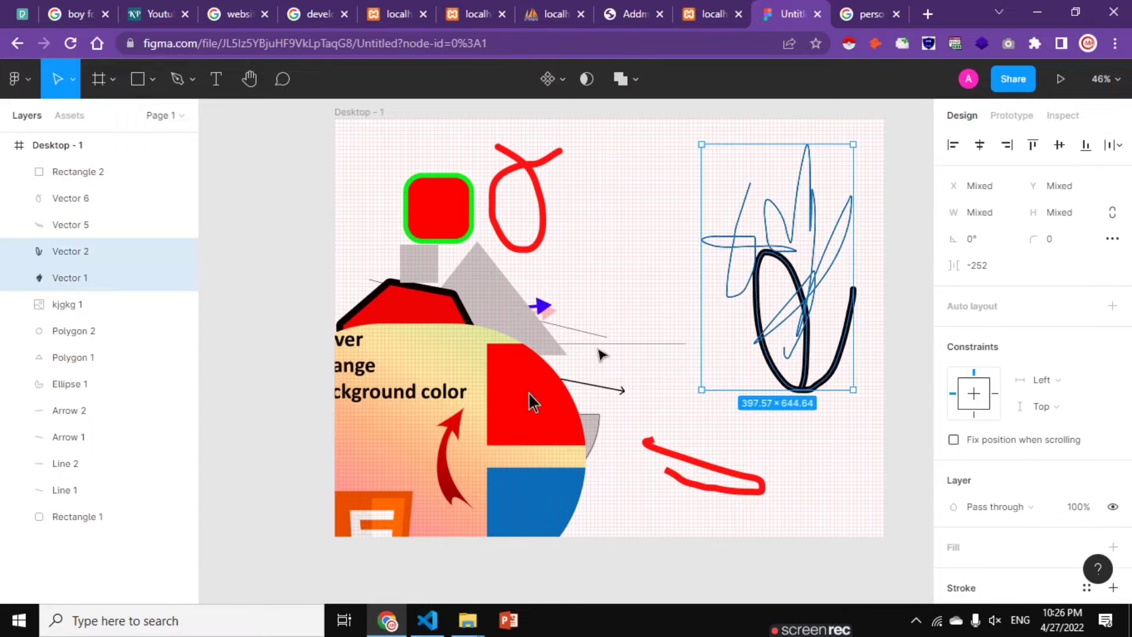
key("Delete")
left_click(413, 412)
key("Delete")
left_click(590, 437)
- Delete the remaining shapes, the grey square, and the leftover lines and arrows
key("Delete")
left_click(491, 348)
key("Delete")
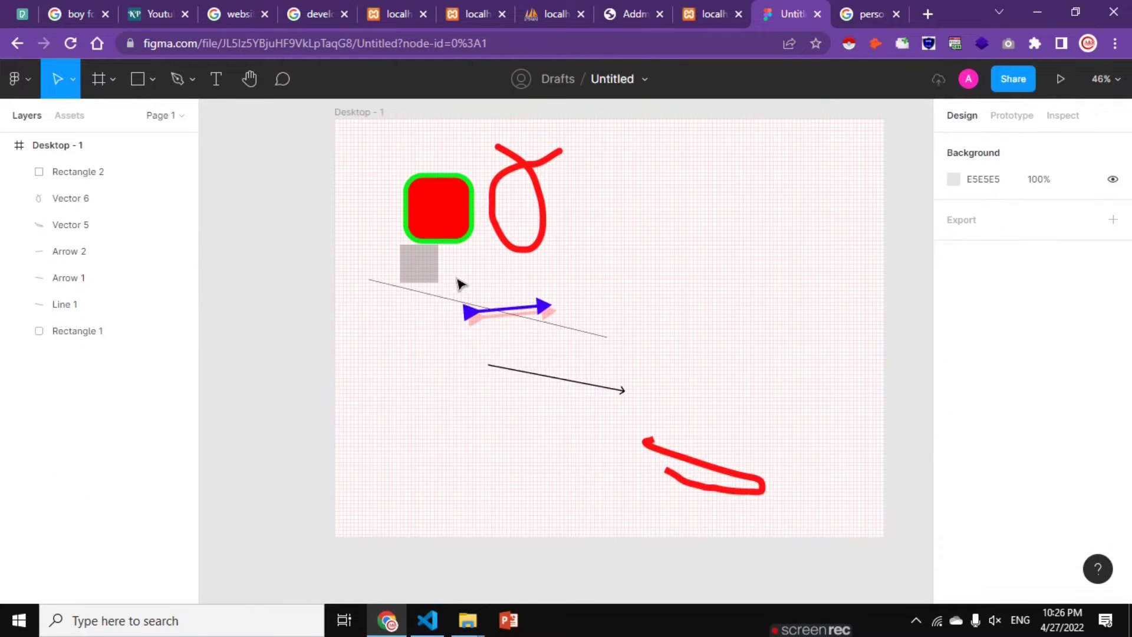
left_click(439, 208)
key("Delete")
left_click(495, 233)
key("Delete")
left_click(418, 263)
key("Delete")
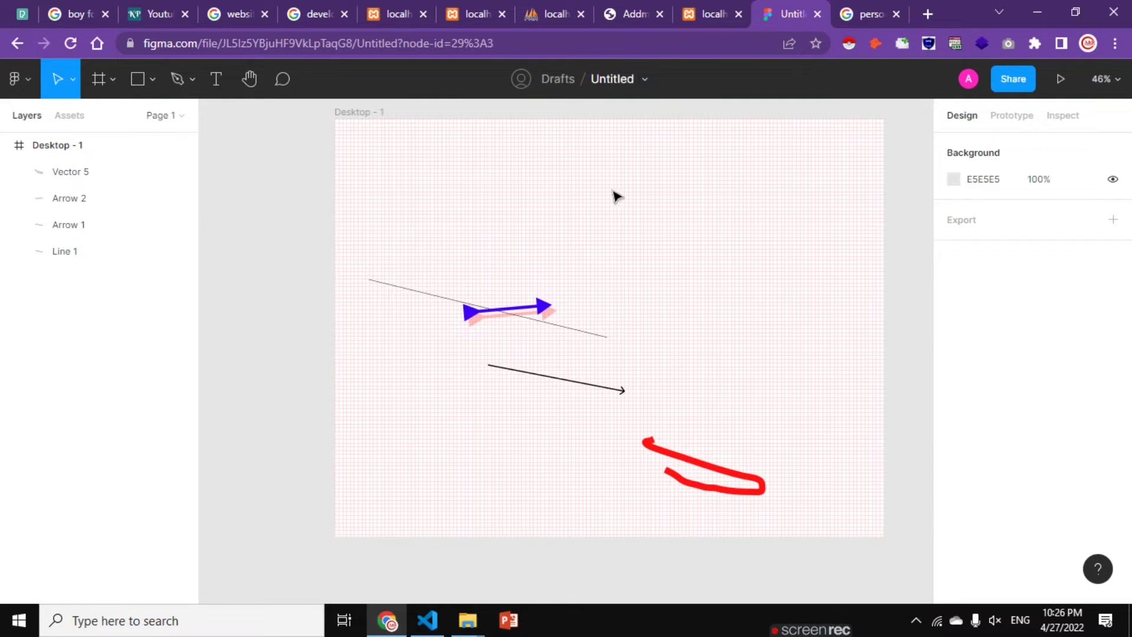
left_click_drag(855, 214, 392, 481)
key("Delete")
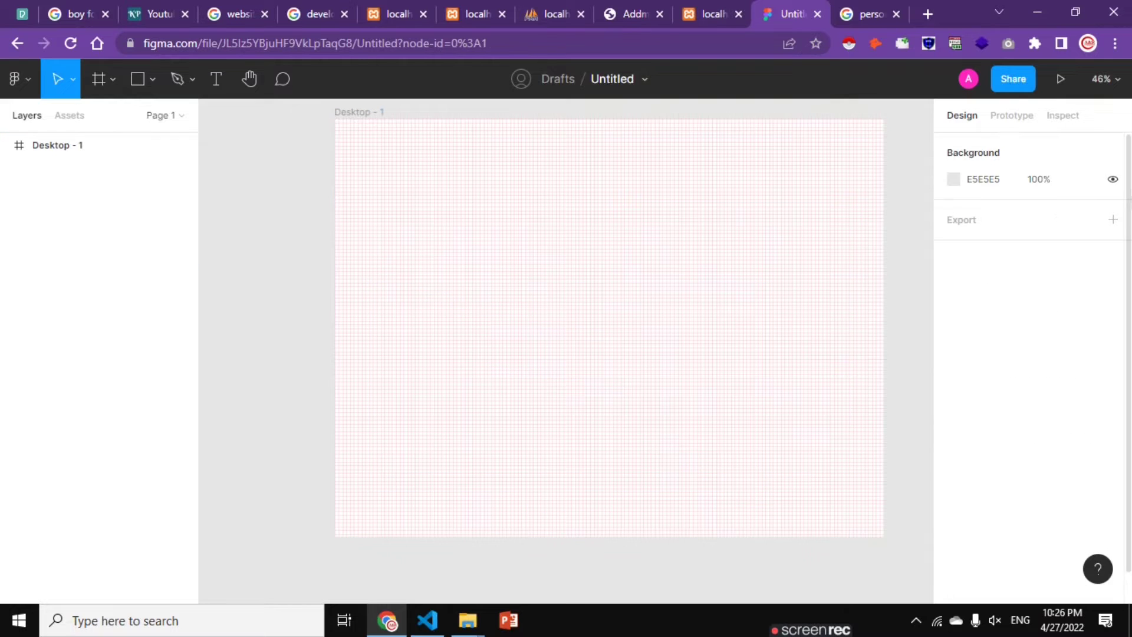
- Remove the 10px layout grid from the empty Desktop - 1 frame
left_click(791, 152)
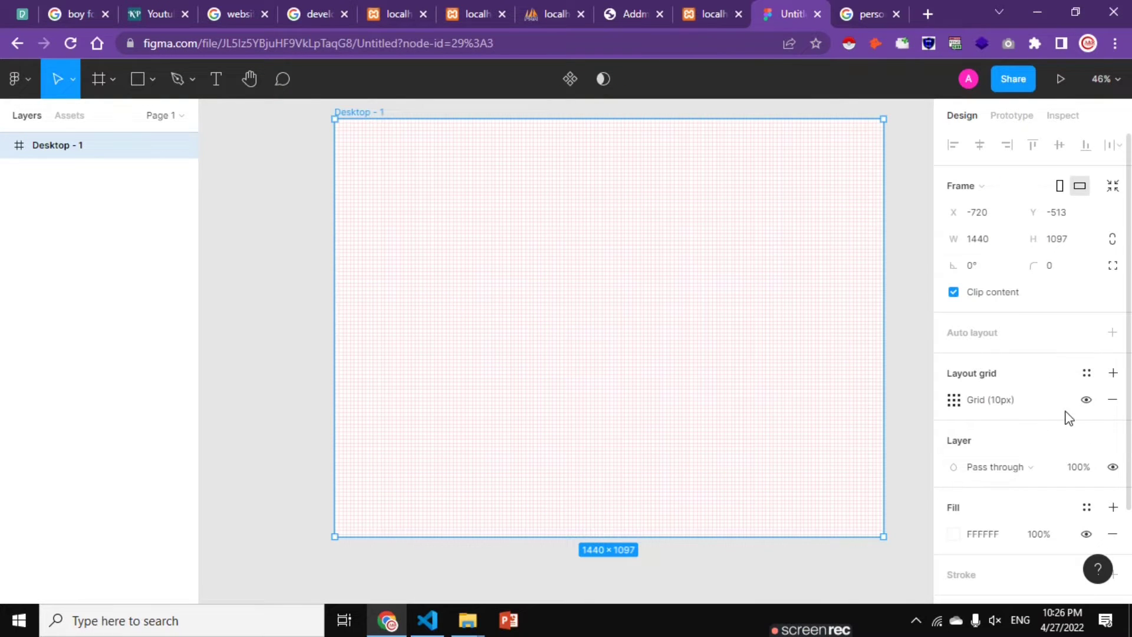
left_click(1112, 399)
key("Escape")
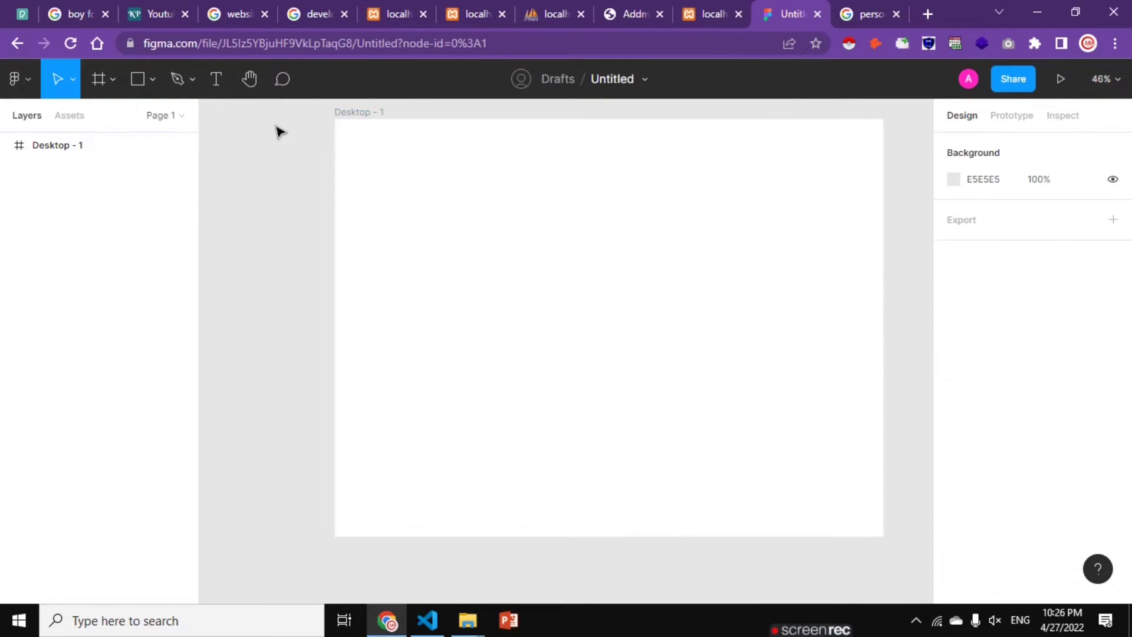
- Start a pen path with points along the top and down toward the lower right
left_click(179, 76)
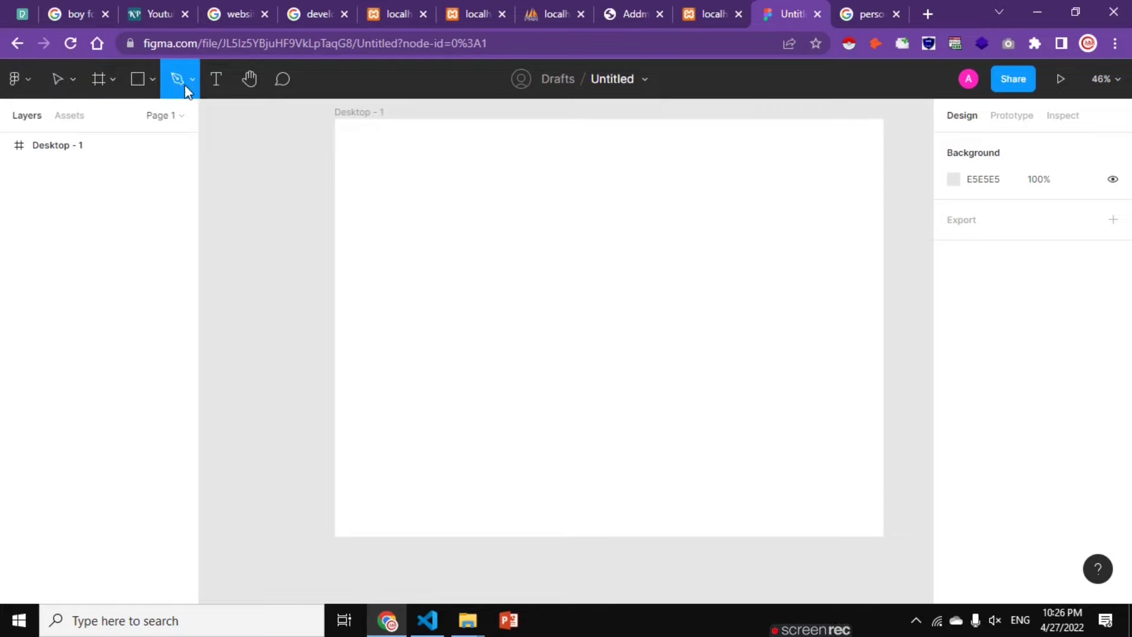
left_click(374, 183)
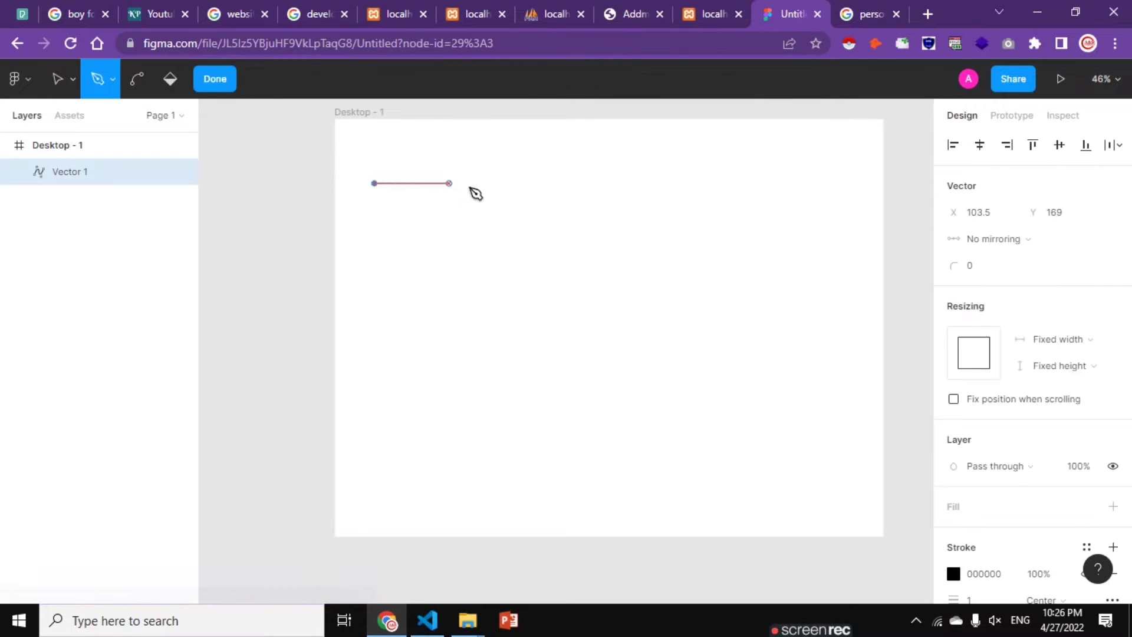
left_click(733, 178)
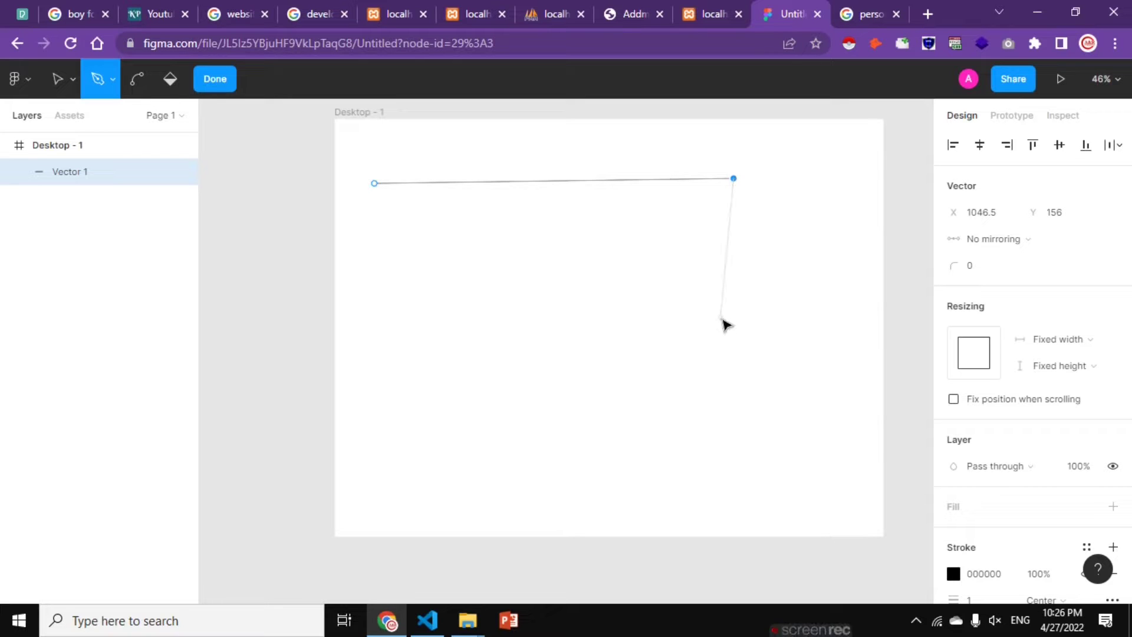
left_click(648, 315)
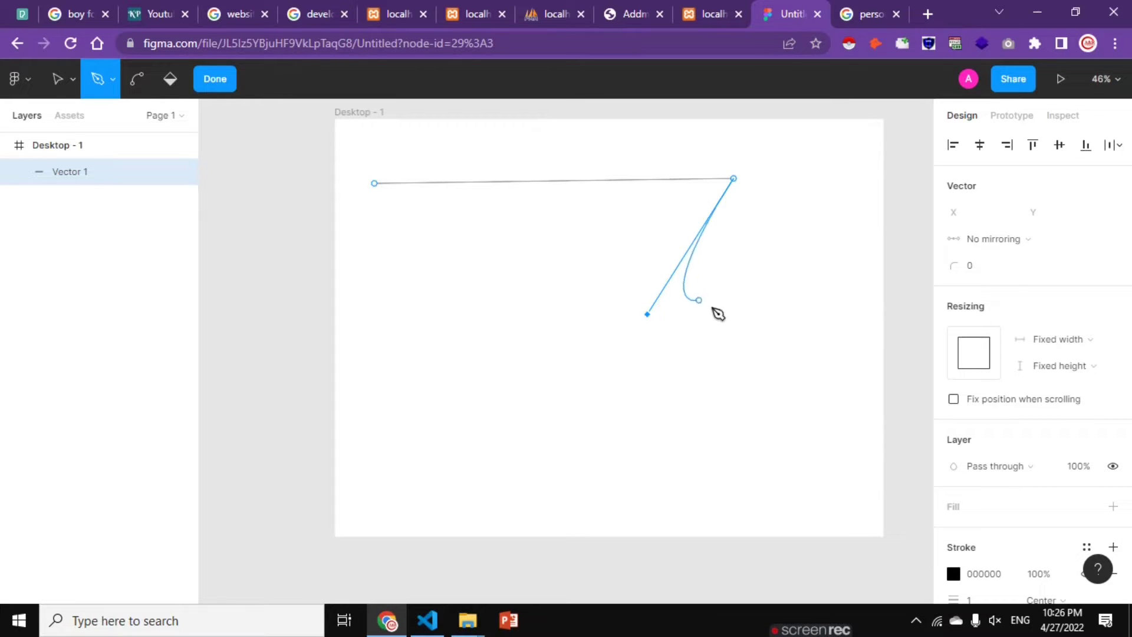
left_click(822, 322)
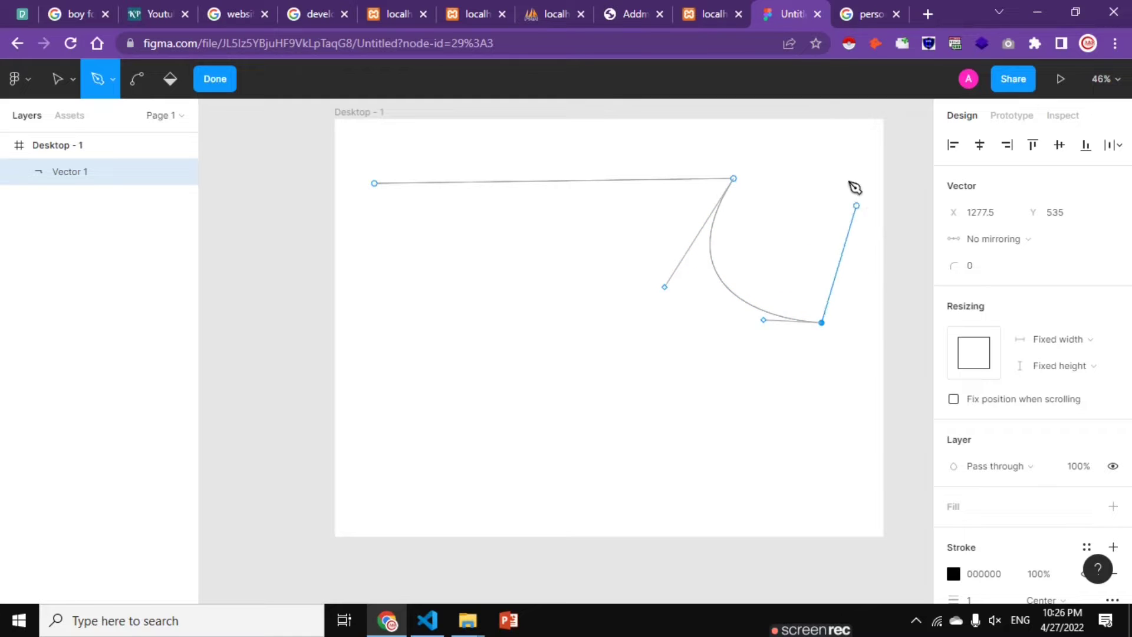
left_click(580, 259)
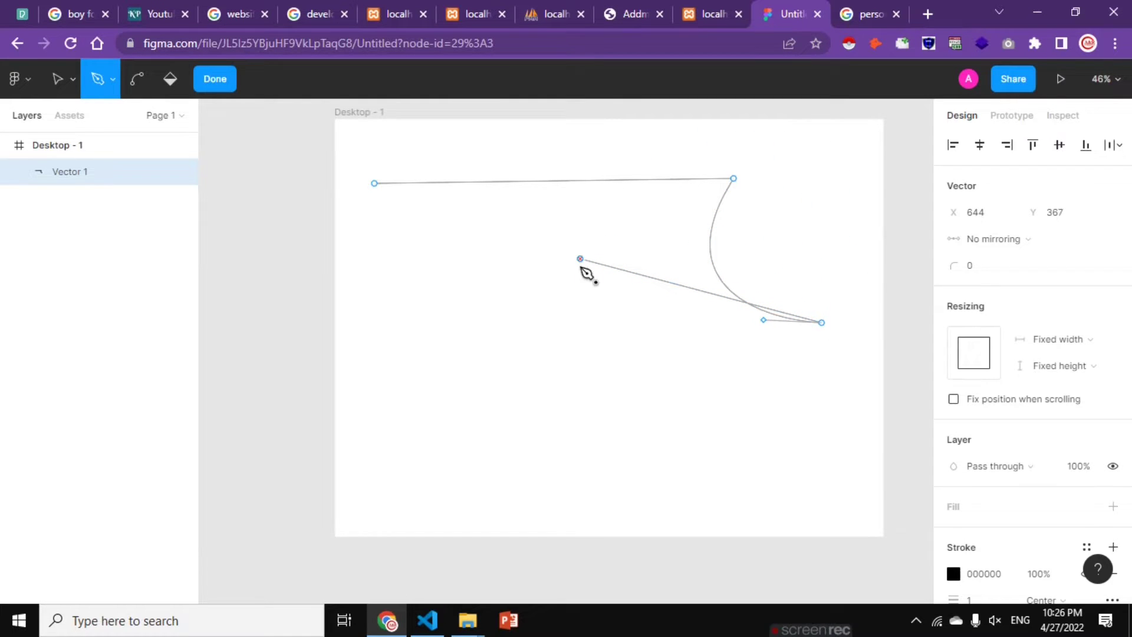
left_click(629, 459)
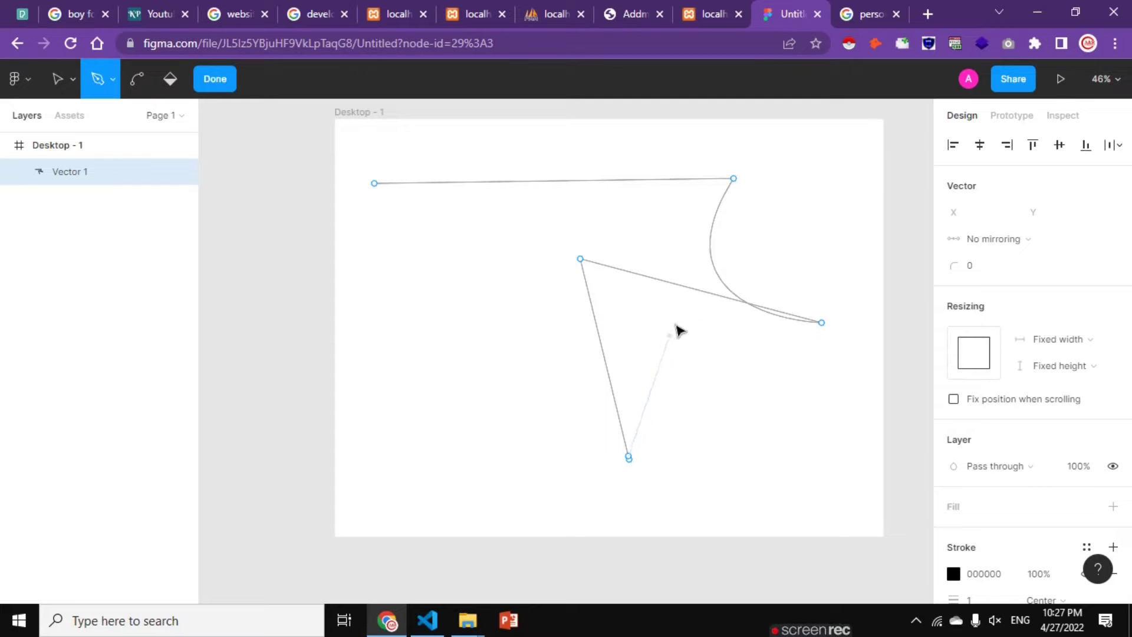
left_click_drag(675, 330, 804, 443)
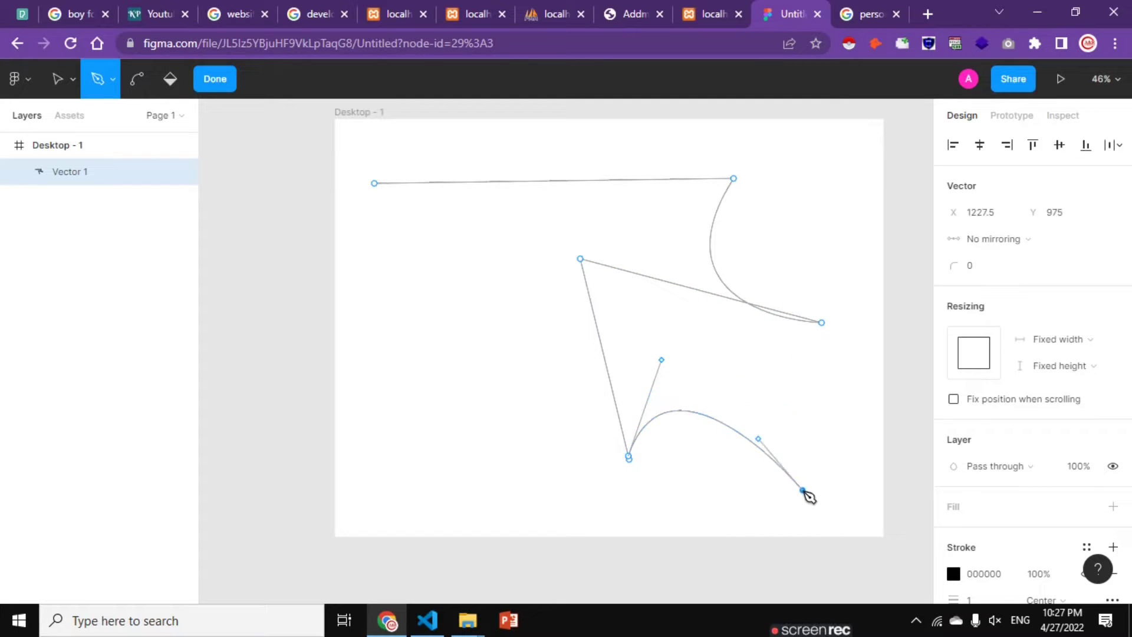
- Curve the path around the bottom and left side, closing it at its start point
mouse_move(803, 490)
left_mouse_down()
mouse_move(517, 490)
mouse_move(567, 501)
left_mouse_up()
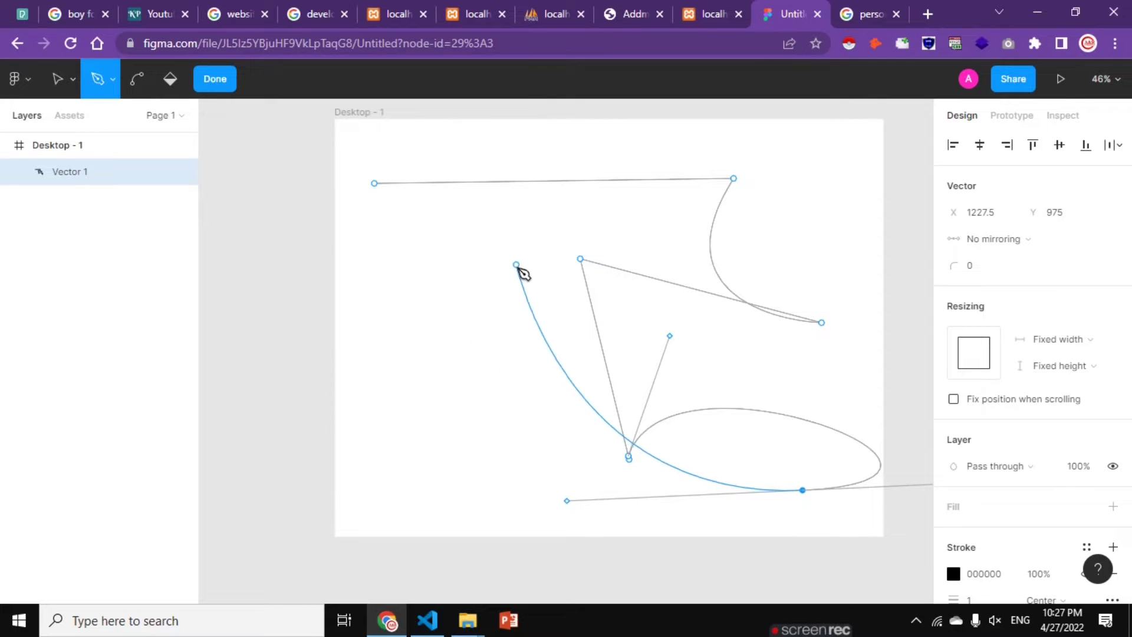
mouse_move(406, 448)
left_mouse_down()
mouse_move(314, 325)
mouse_move(398, 362)
left_mouse_up()
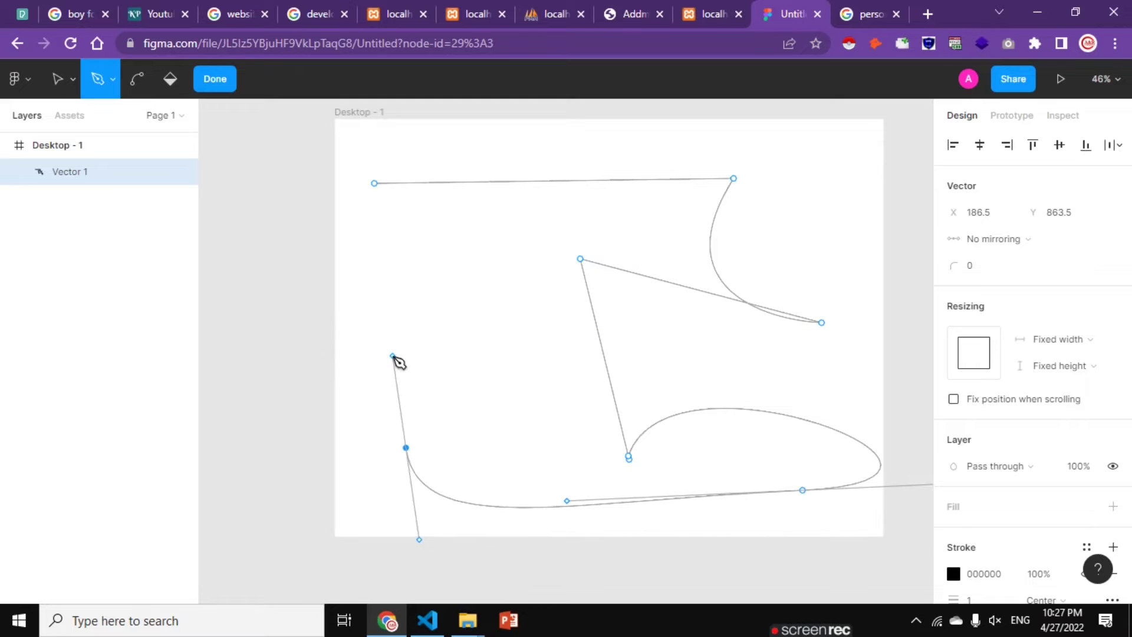
left_click_drag(475, 300, 573, 404)
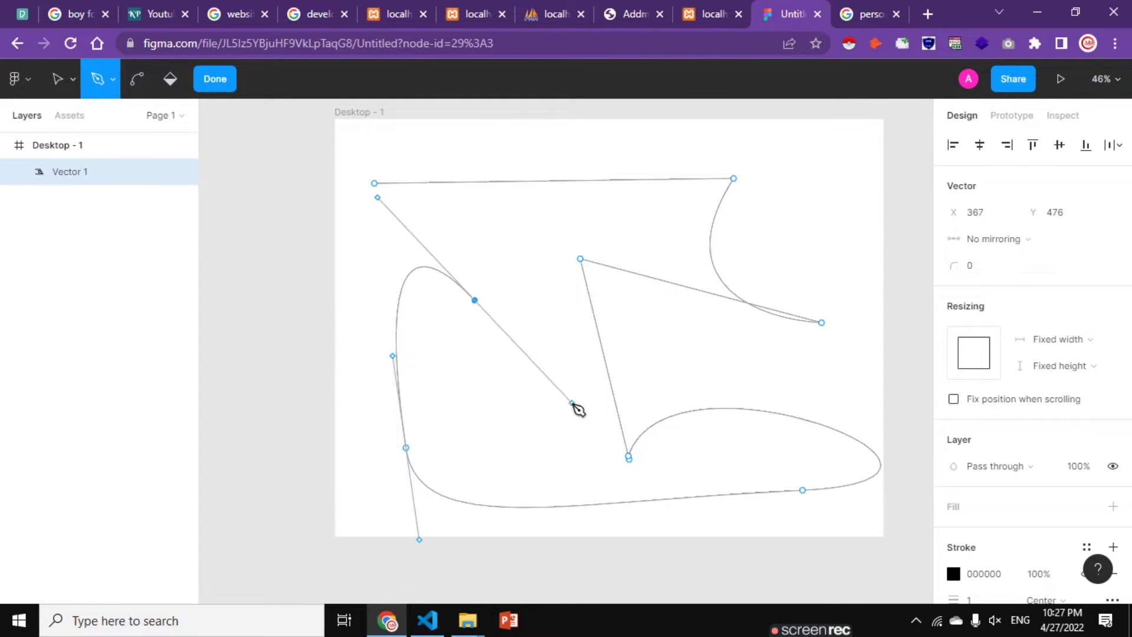
mouse_move(621, 339)
left_mouse_down()
mouse_move(574, 226)
mouse_move(782, 411)
mouse_move(719, 346)
left_mouse_up()
left_click_drag(715, 270, 608, 224)
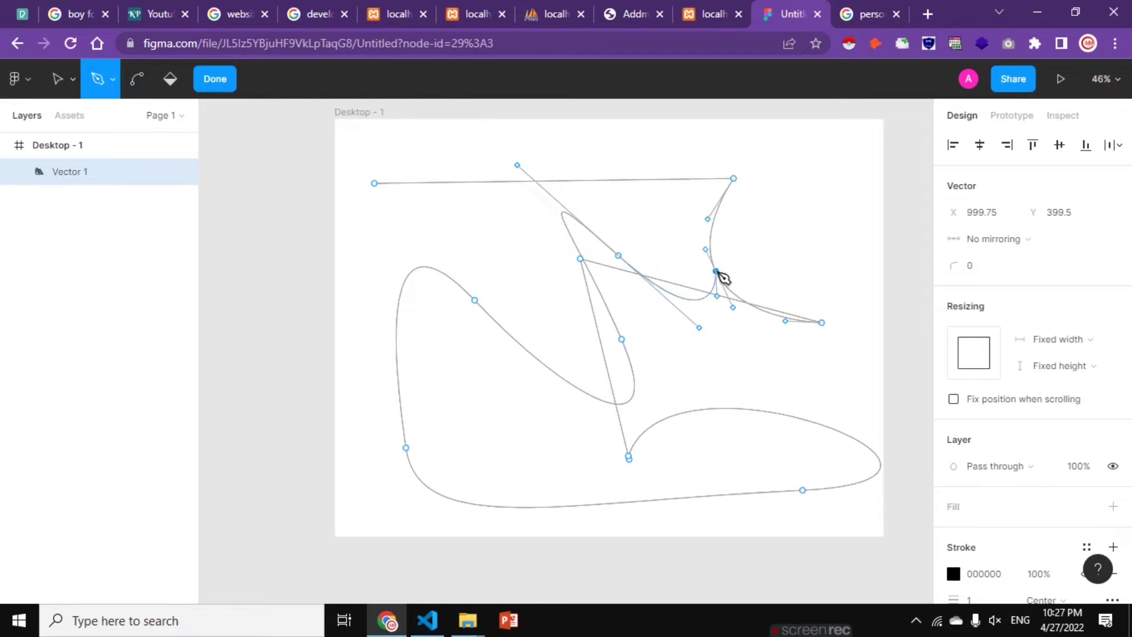
left_click_drag(493, 256, 448, 264)
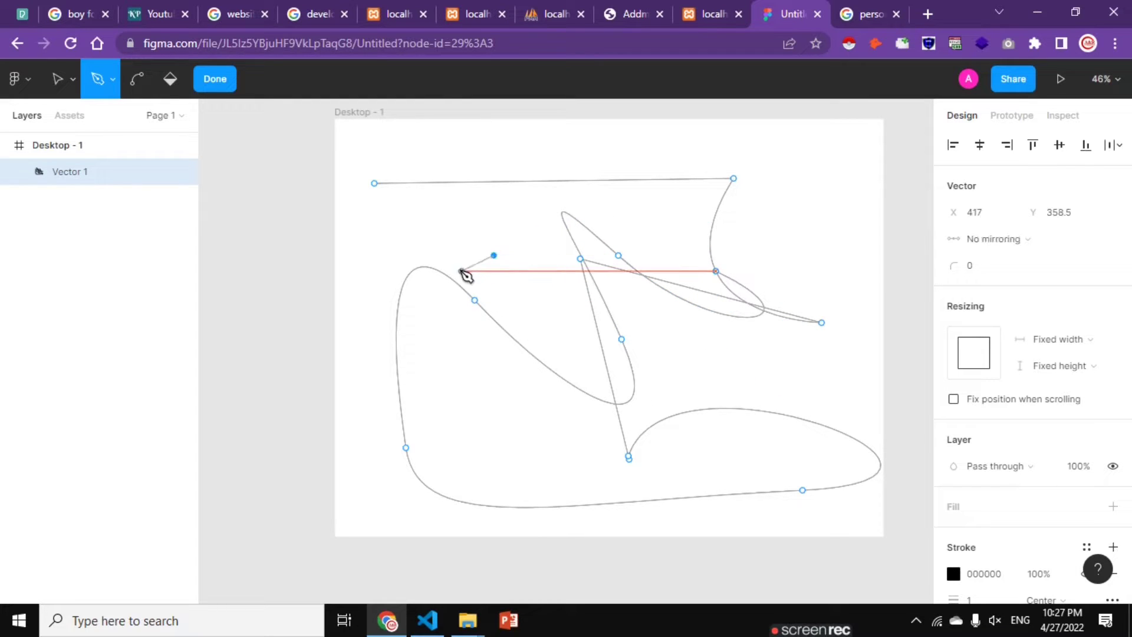
left_click(376, 189)
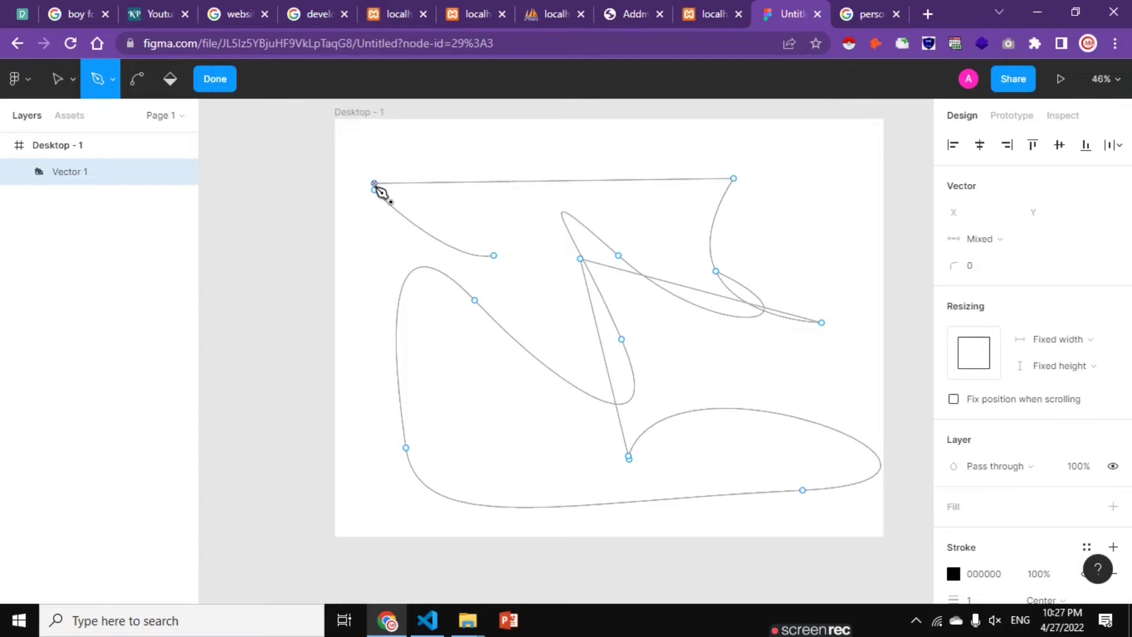
key("Escape")
- Draw a straight line and a third multi-point path, then exit path editing
left_click(537, 362)
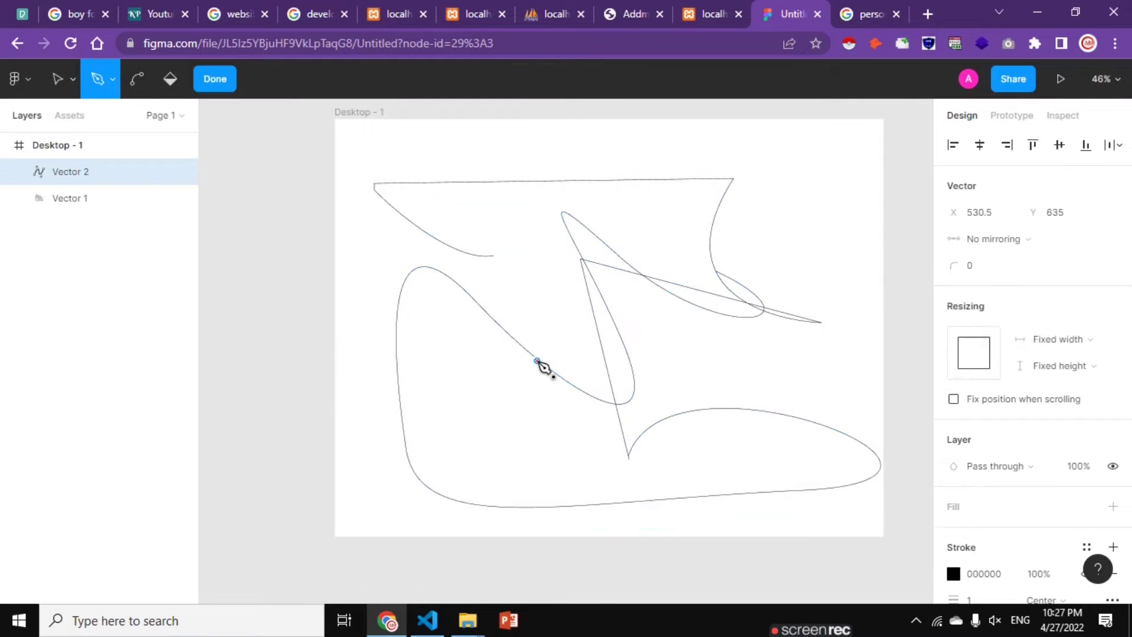
left_click(643, 227)
key("Escape")
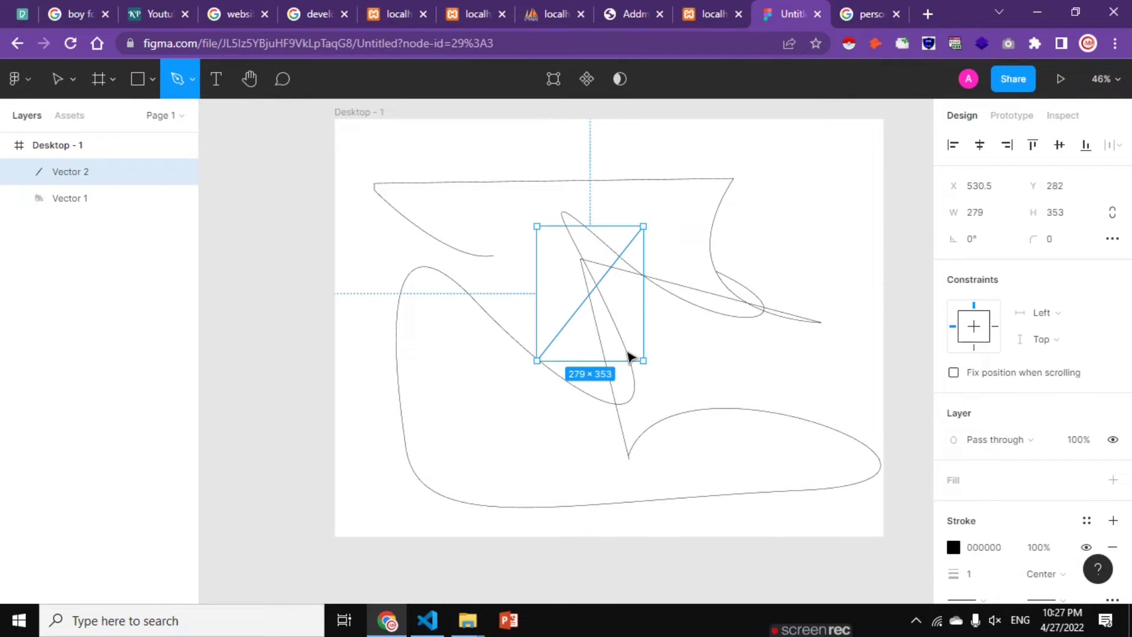
left_click(754, 324)
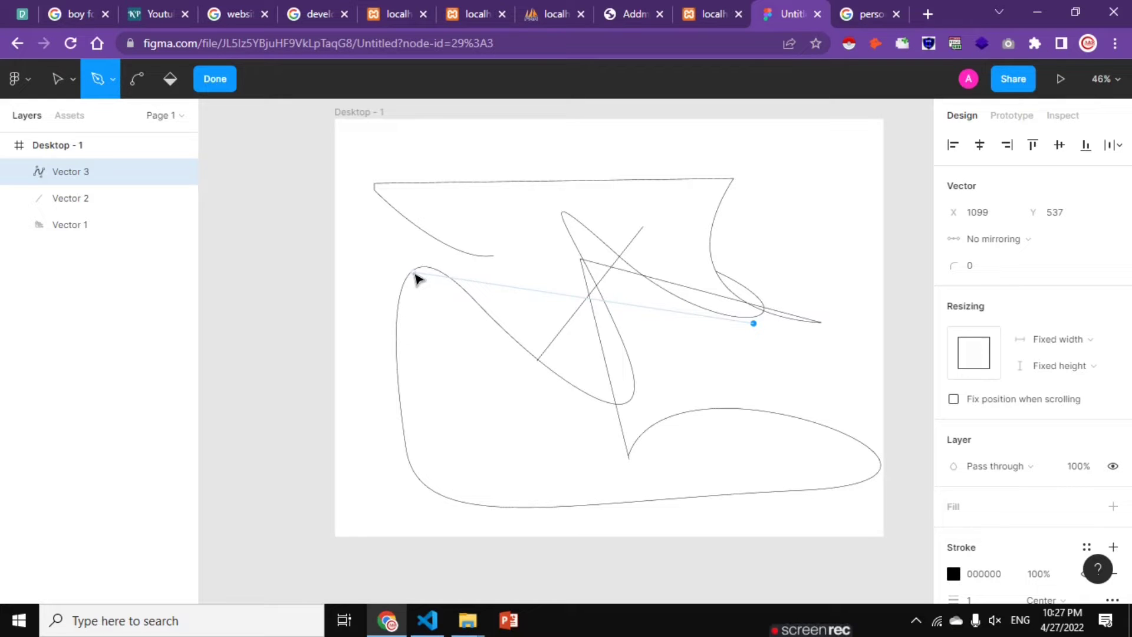
left_click(427, 273)
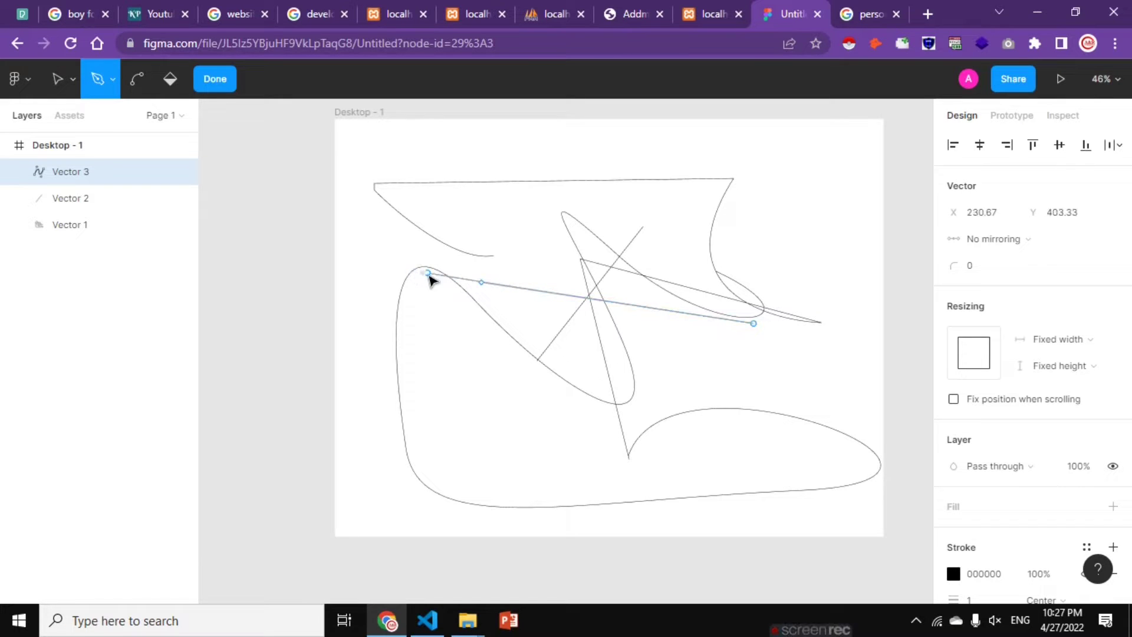
double_click(458, 374)
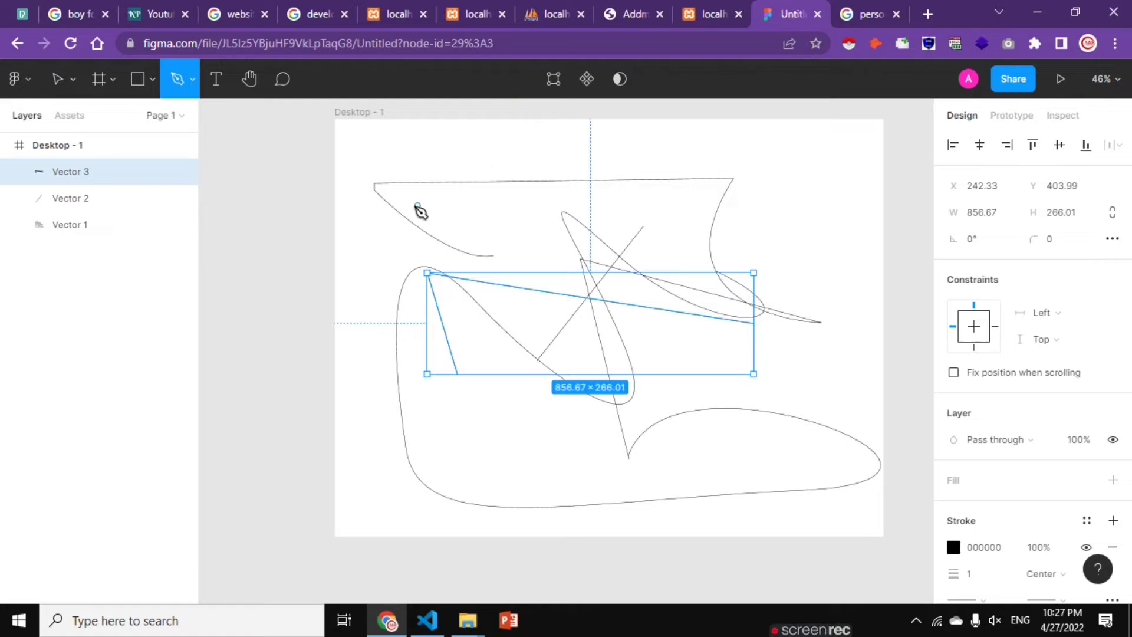
left_click(371, 260)
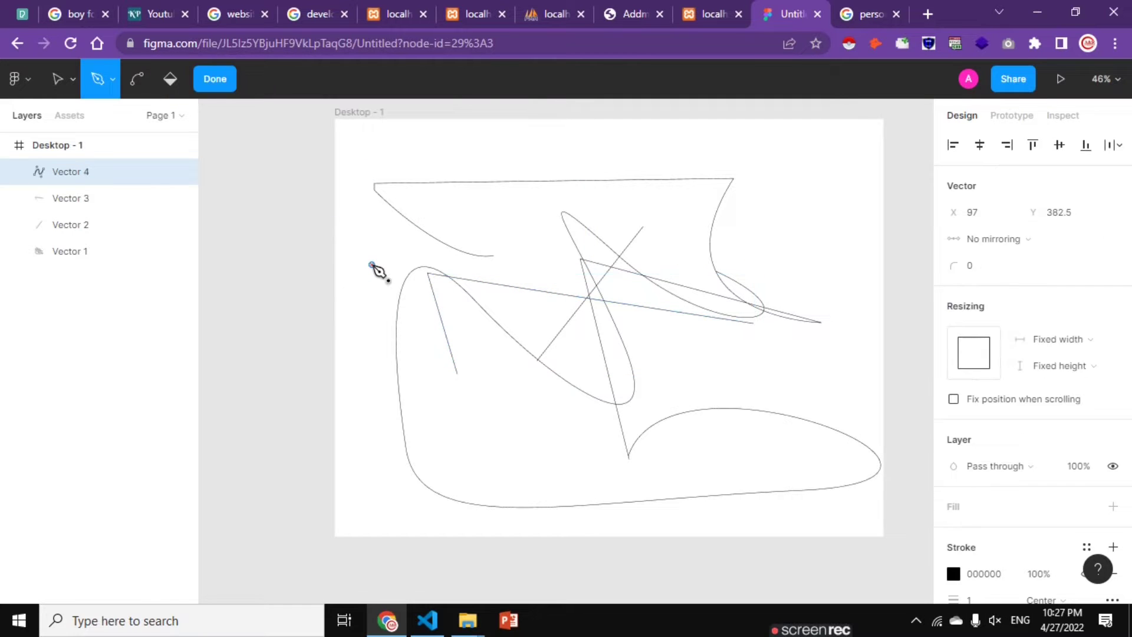
left_click(216, 89)
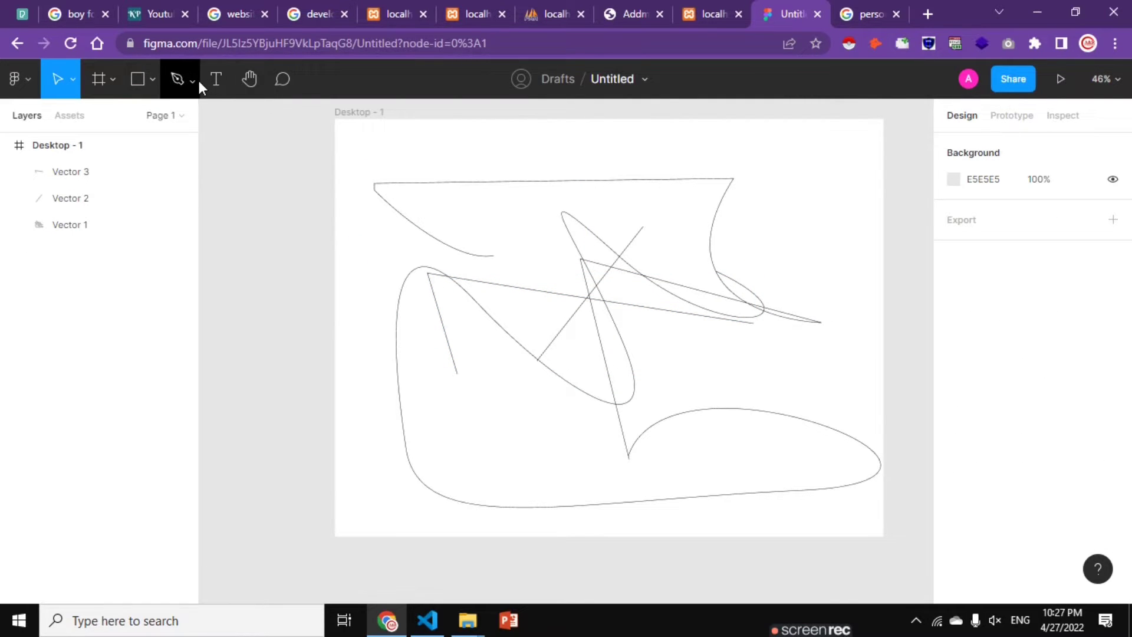
- Delete the three pen-drawn vector paths from the frame
left_click(376, 182)
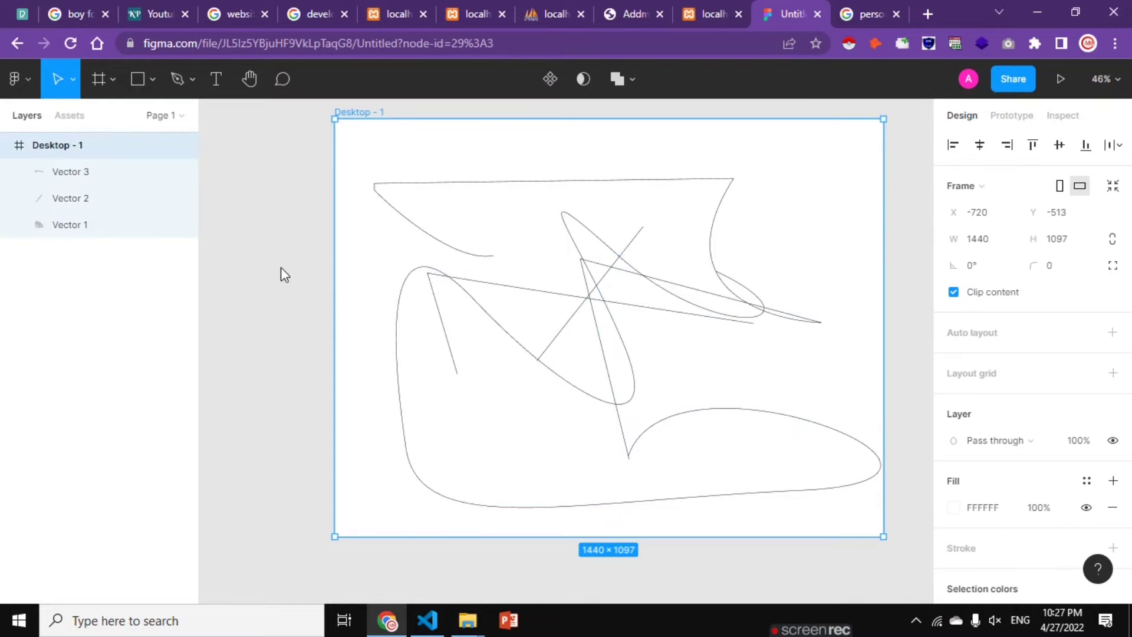
left_click_drag(366, 159, 809, 500)
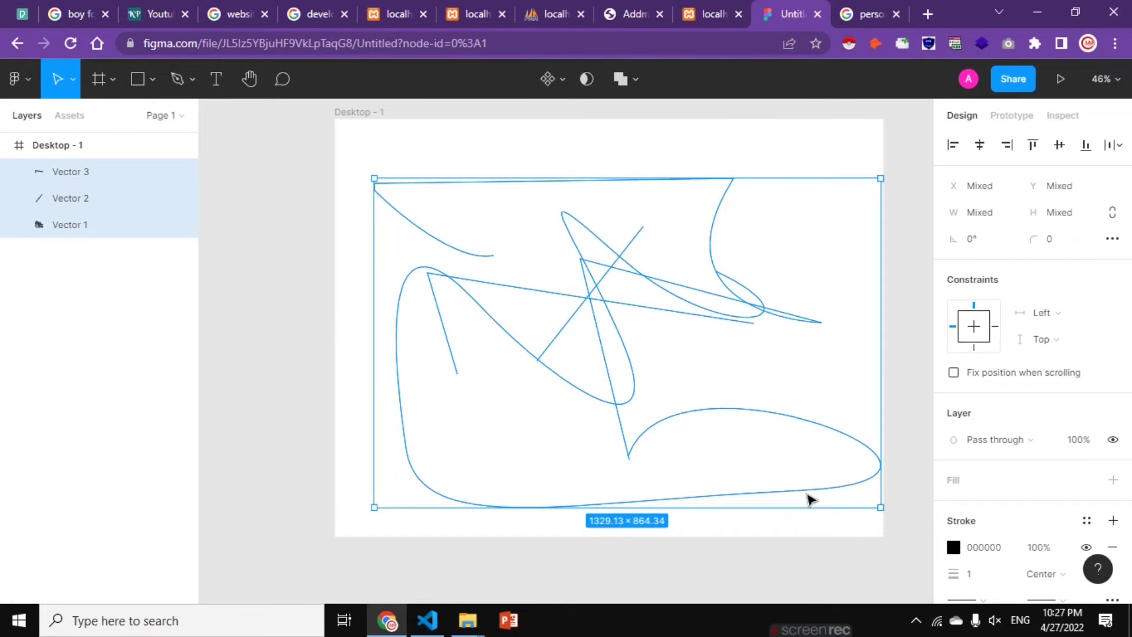
key("Delete")
- Draw a large text box across the frame for the 'Im arman' text
left_click(222, 93)
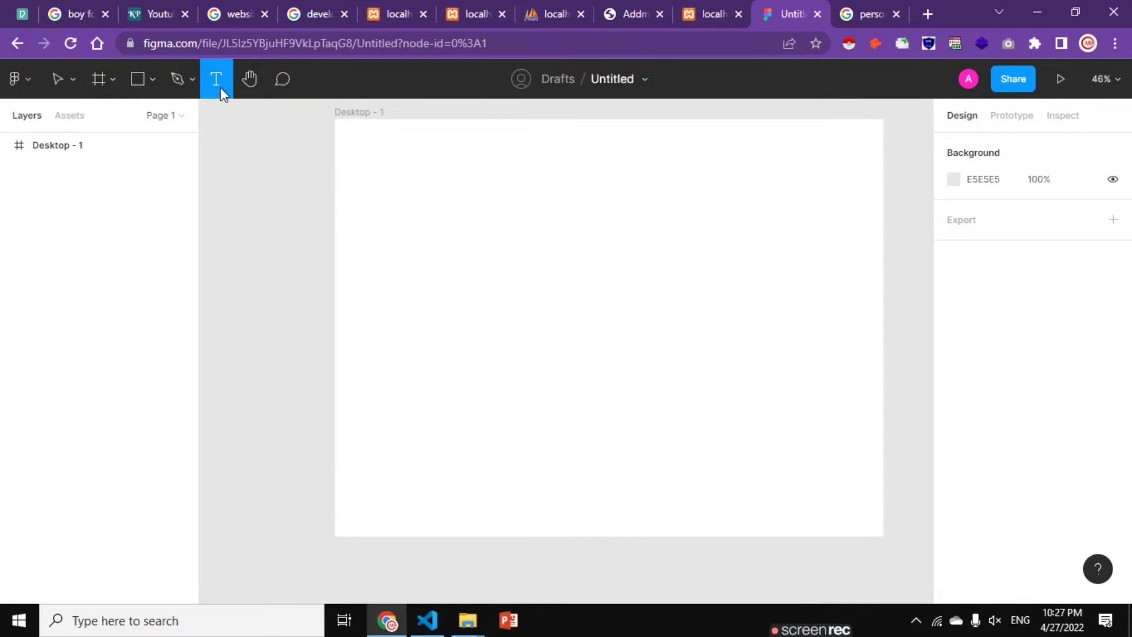
left_click(409, 111)
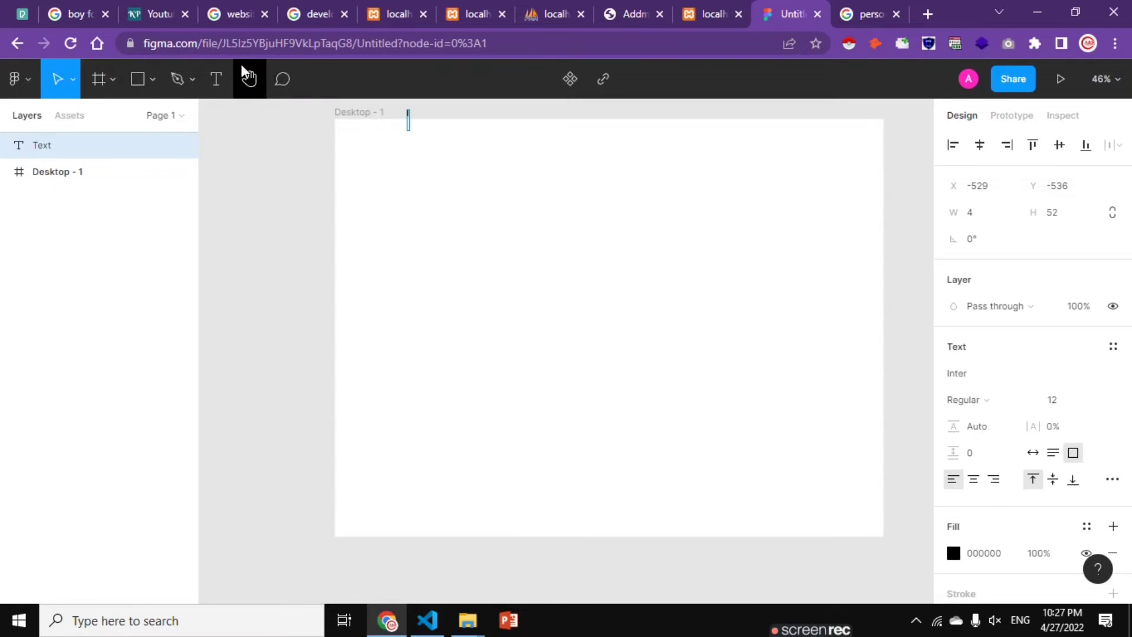
left_click(452, 177)
left_click(215, 78)
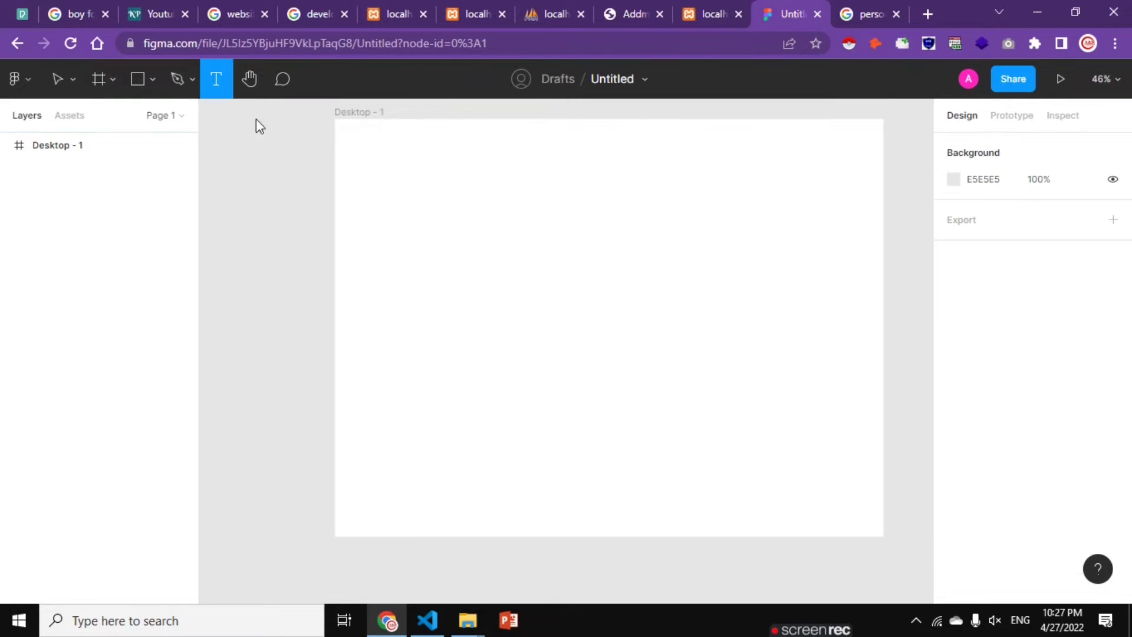
left_click_drag(384, 197, 789, 462)
type("Im arman")
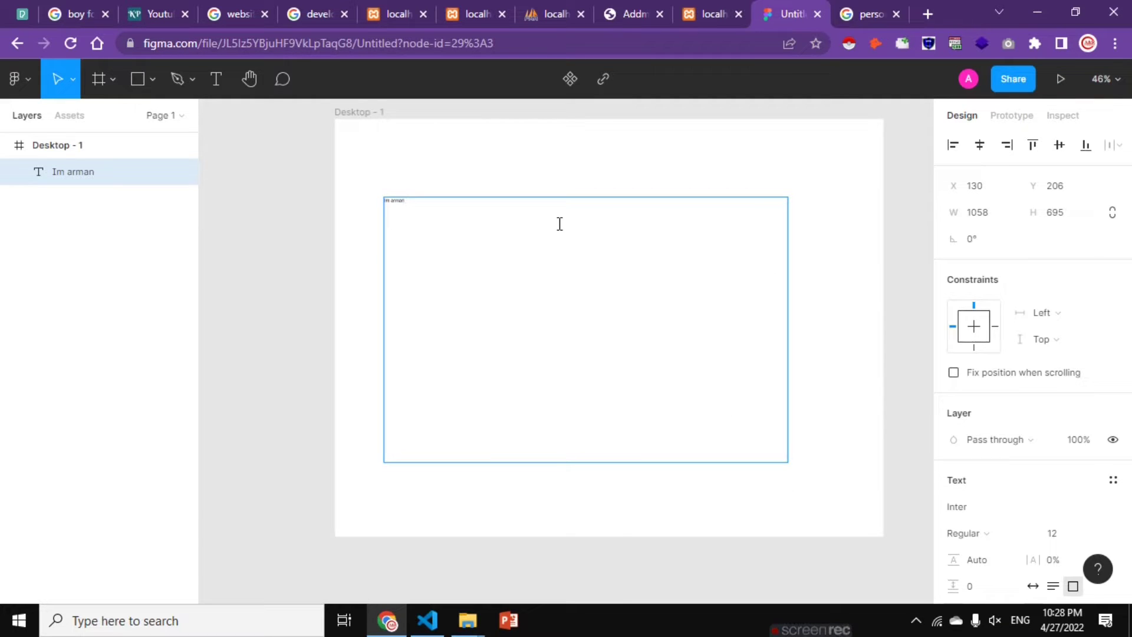
- Set the text's font size to 96
key("ctrl+a")
scroll(1096, 405, "down", 3)
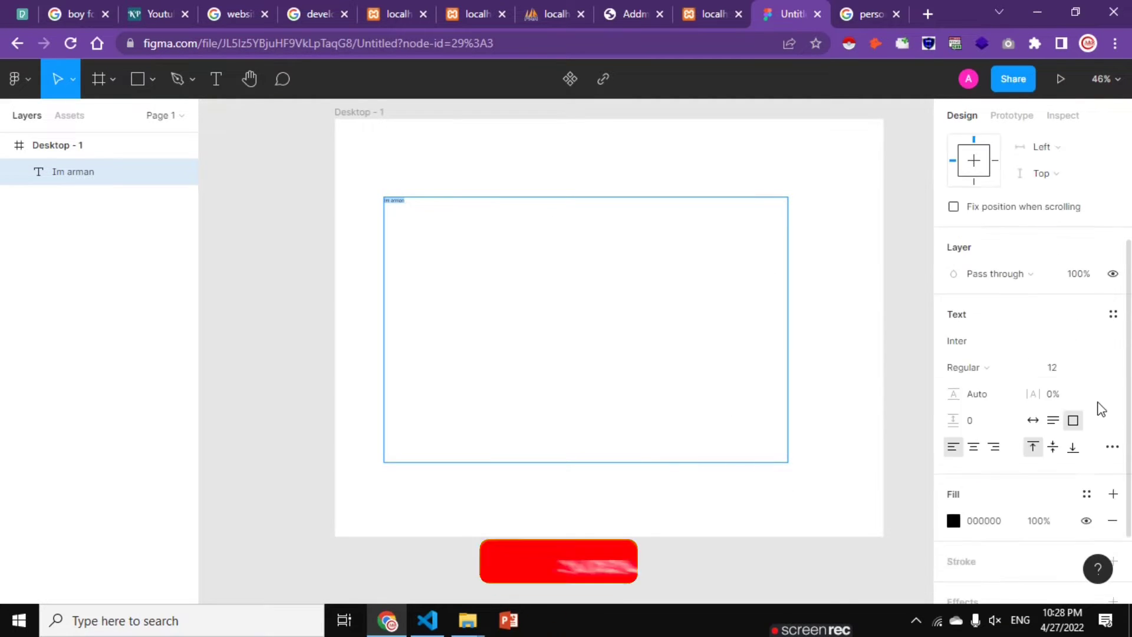
scroll(1096, 405, "down", 2)
left_click(1089, 286)
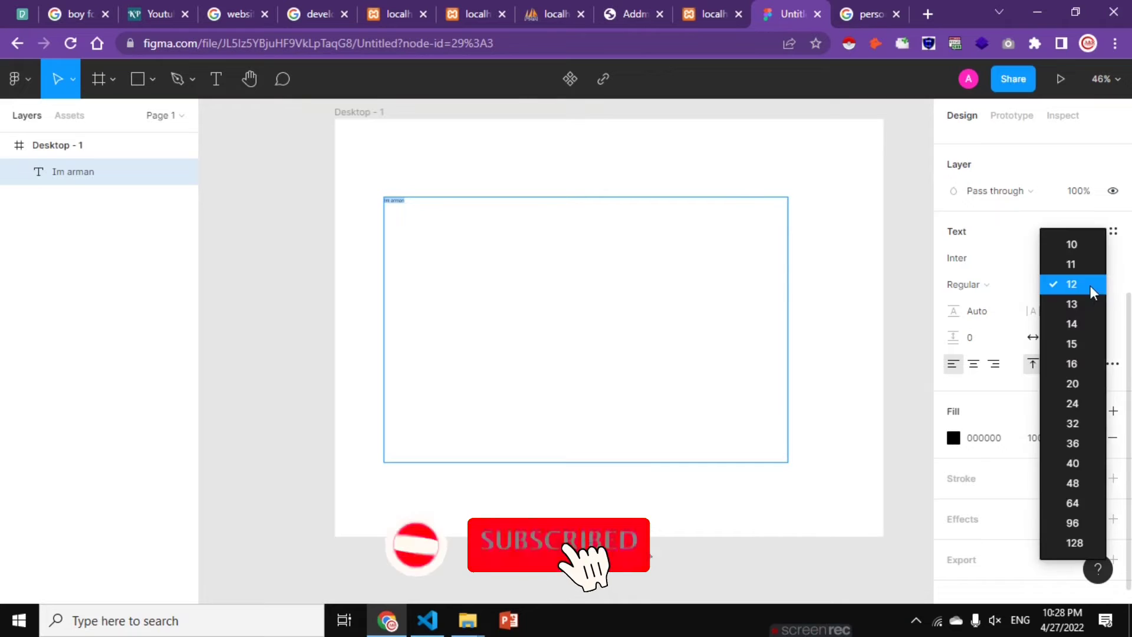
left_click(1070, 523)
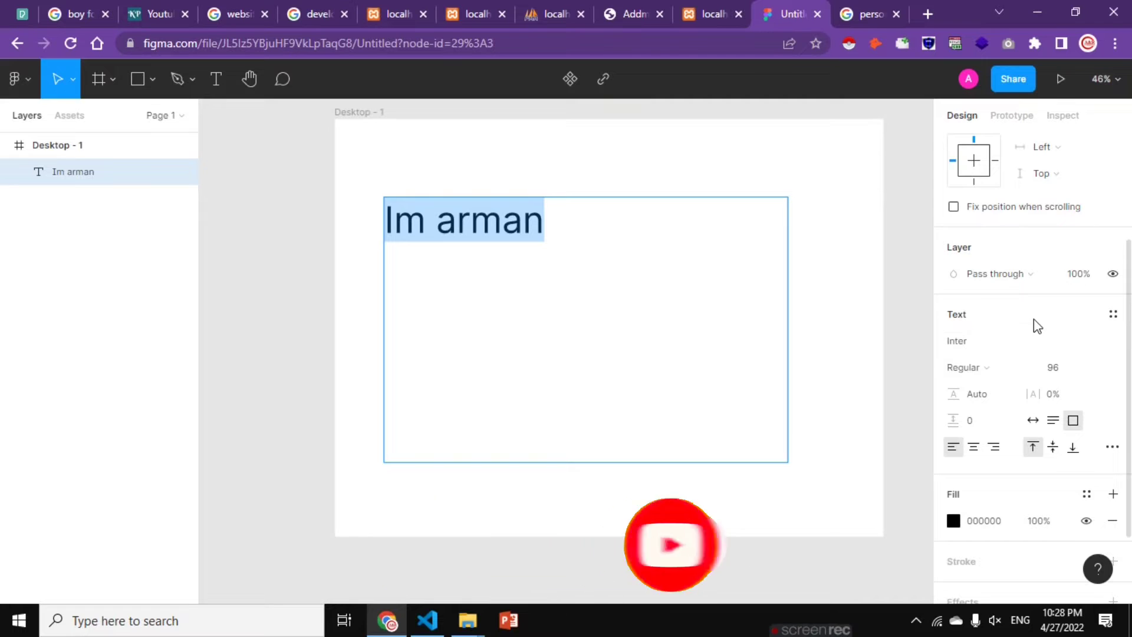
- Try the Irish Grover font, then switch the text back to Inter
scroll(1034, 323, "up", 3)
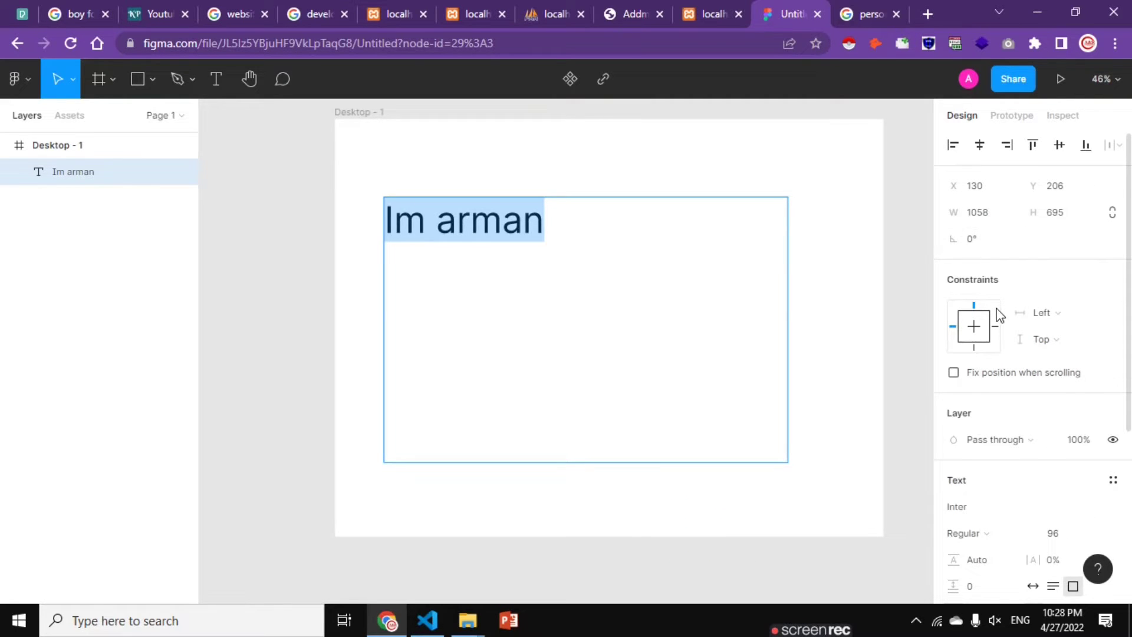
scroll(1000, 314, "down", 3)
left_click(982, 347)
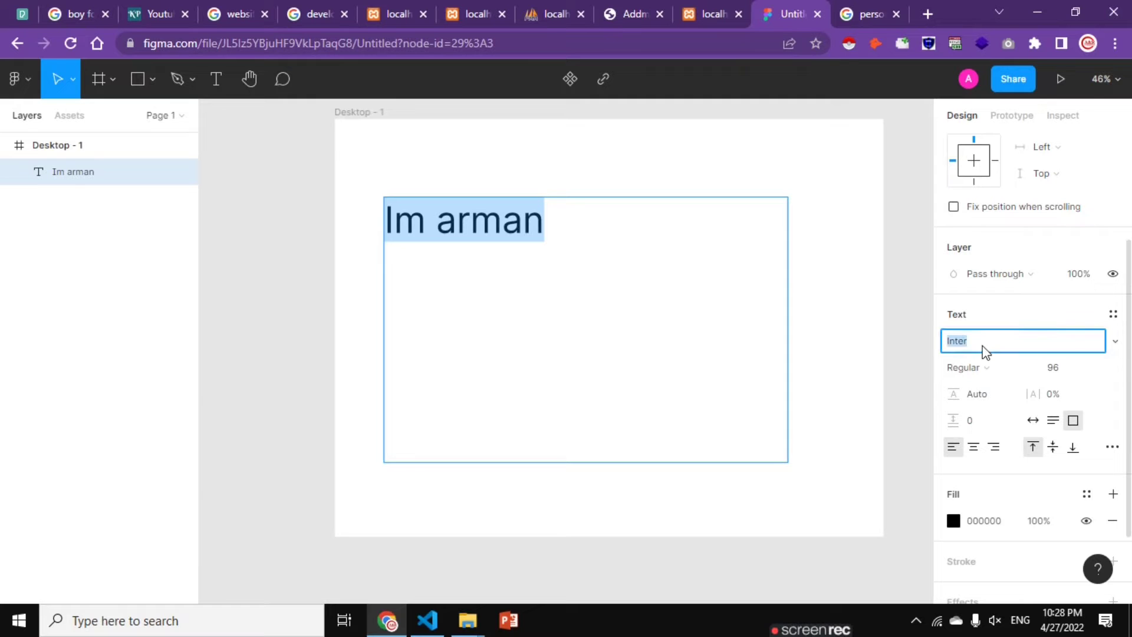
left_click(1112, 348)
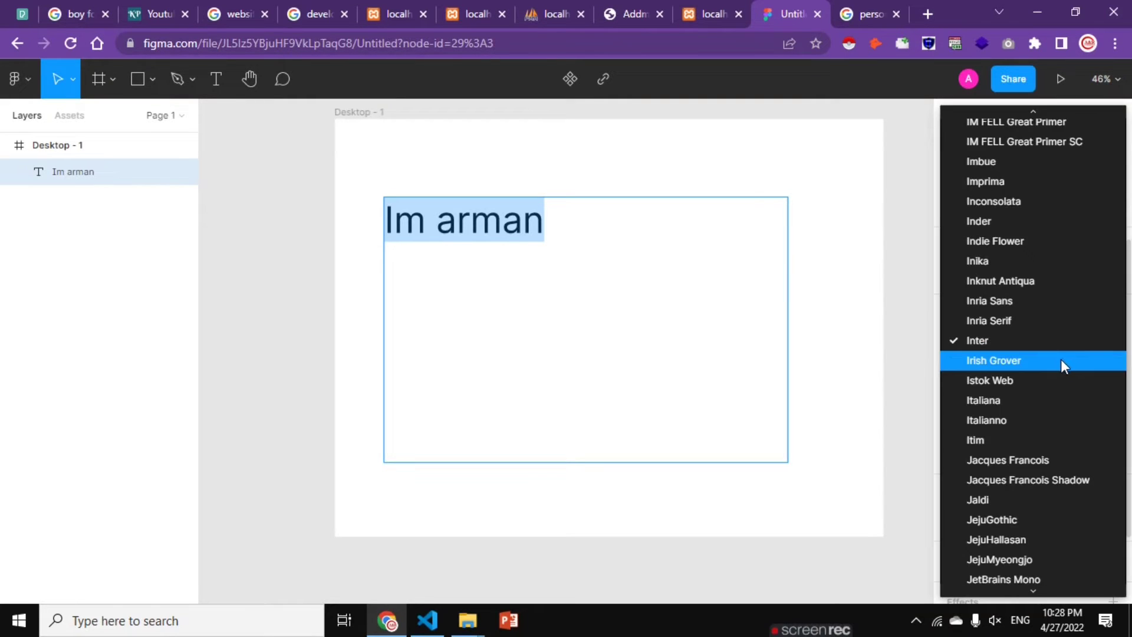
left_click(1060, 360)
left_click(1111, 341)
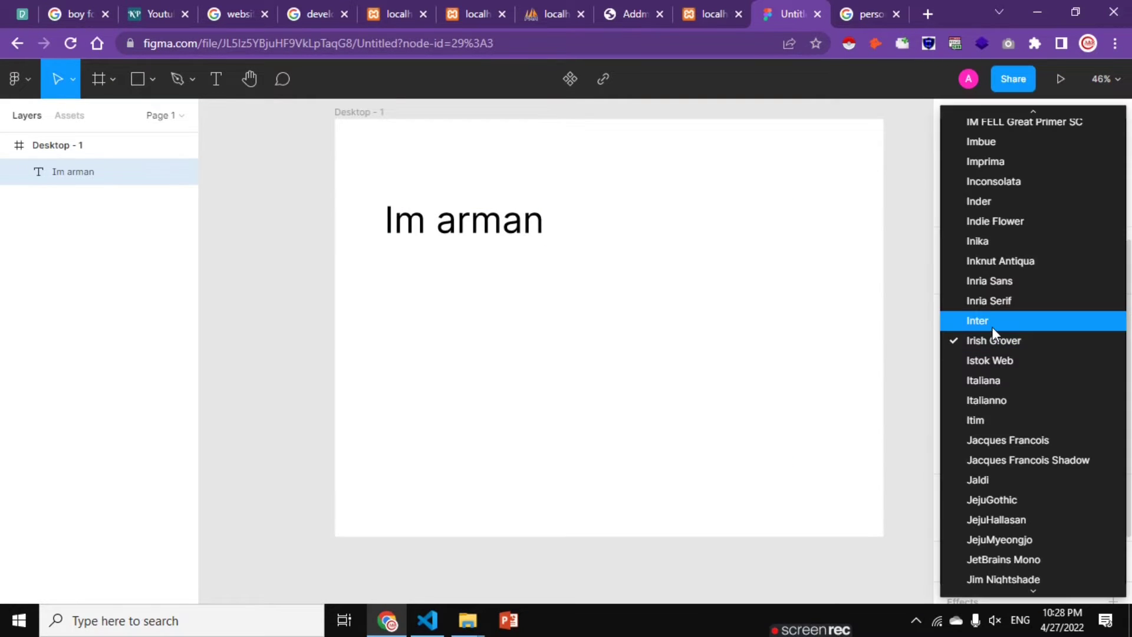
left_click(592, 223)
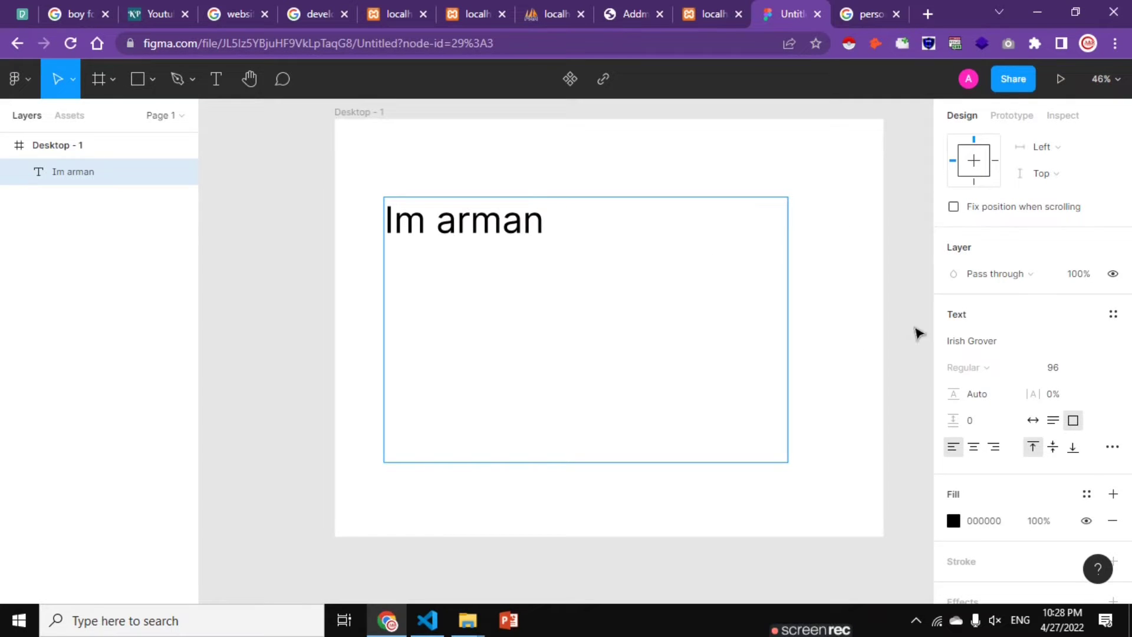
left_click(967, 340)
left_click(1114, 345)
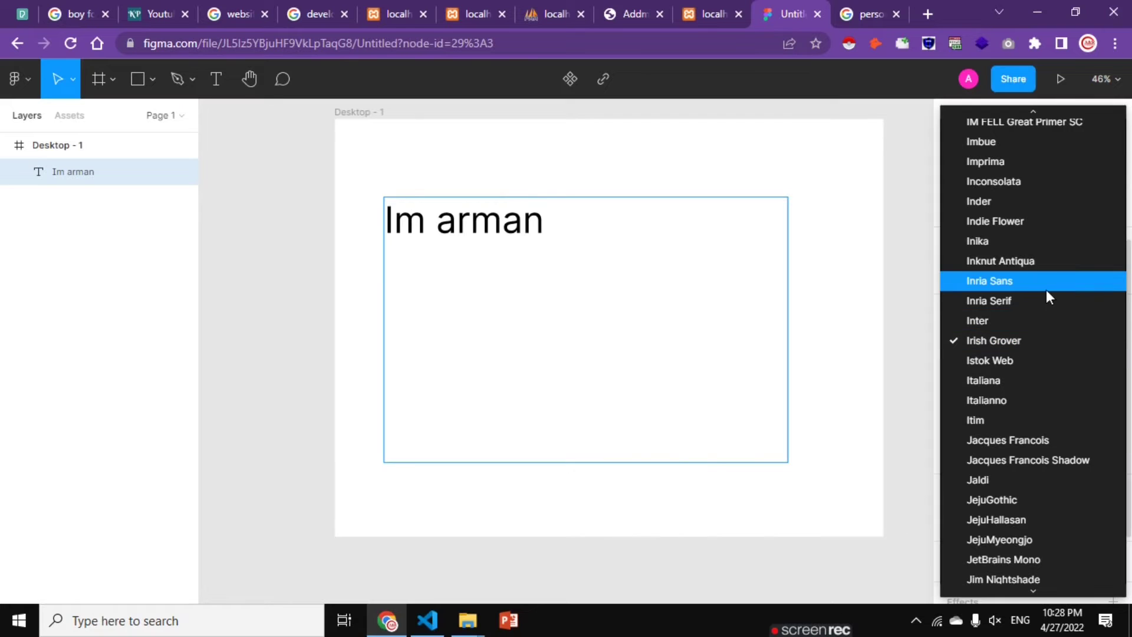
left_click(1018, 321)
- Select all the text, make it Bold and nudge the font size up
left_click_drag(522, 219, 354, 215)
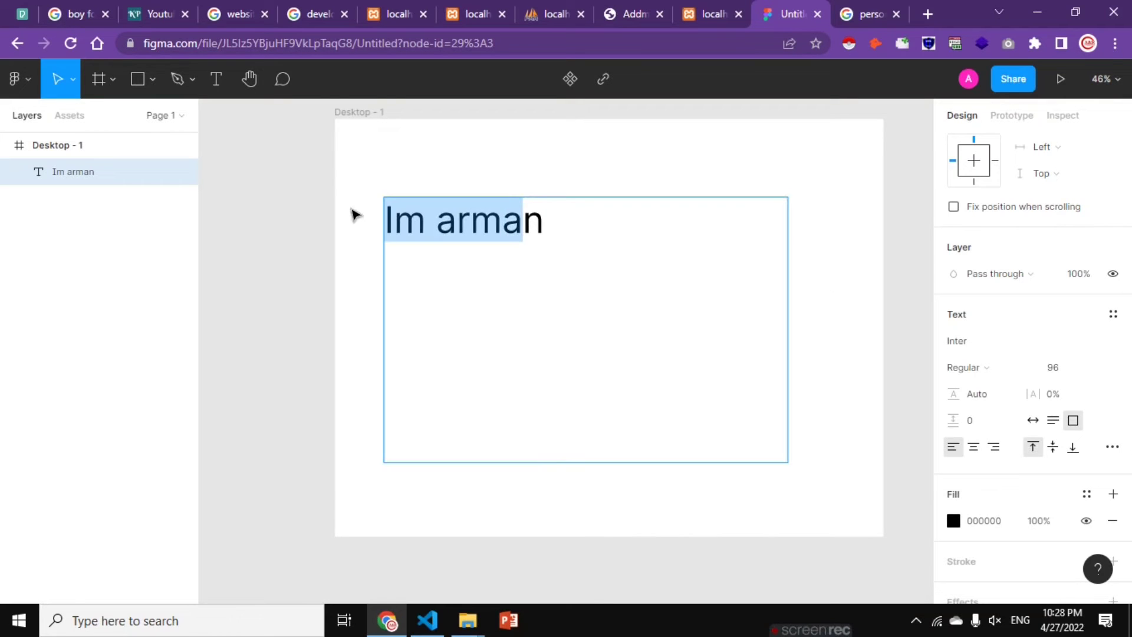
key("ctrl+a")
left_click(969, 367)
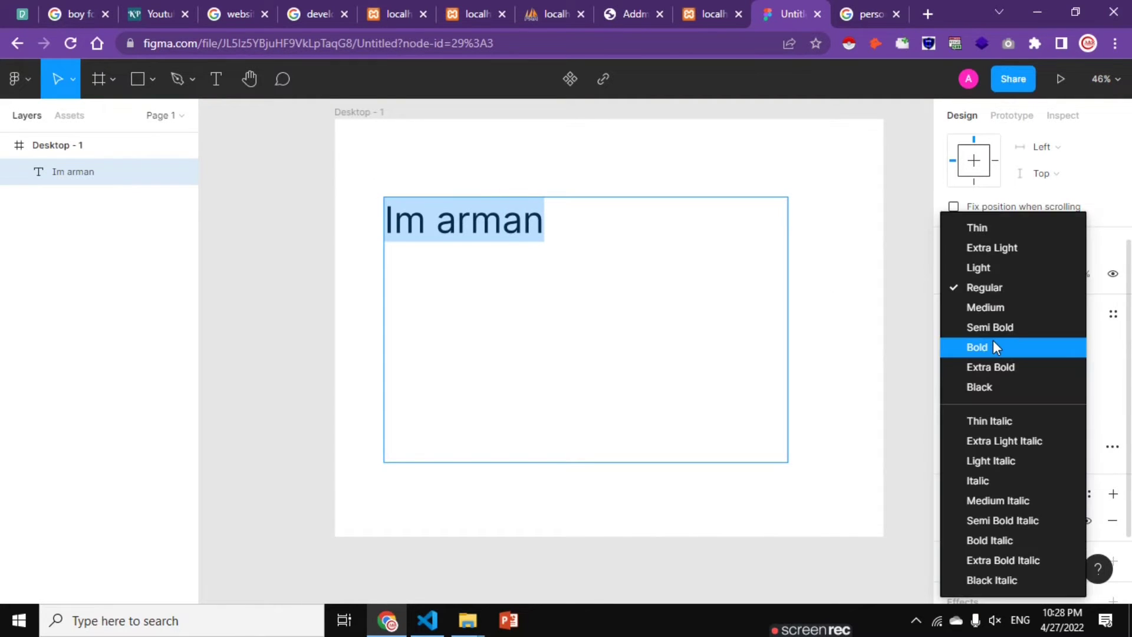
left_click(994, 345)
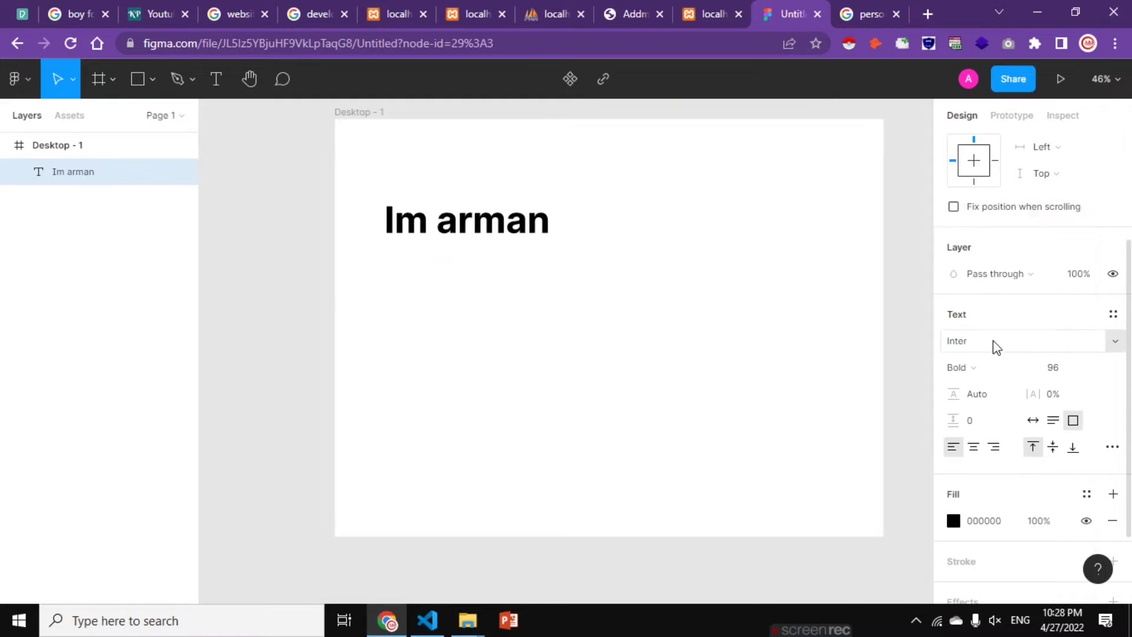
left_click(1083, 377)
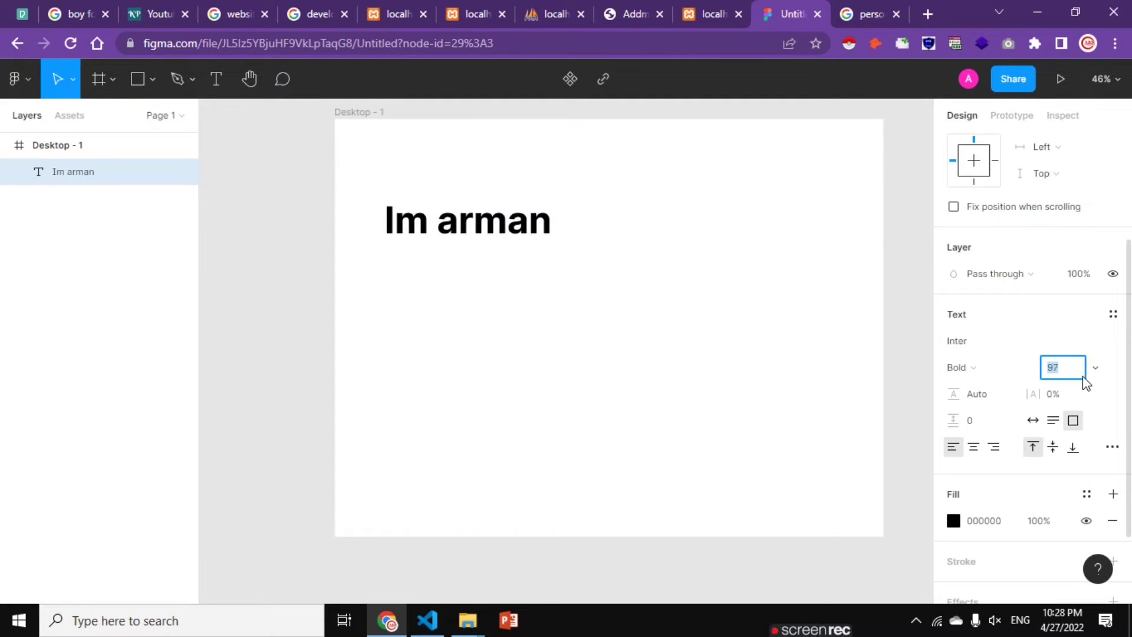
key("Up")
key("Up")
key("Up")
key("Up")
key("Up")
key("Up")
key("Up")
key("Up")
key("Up")
key("Up")
key("Up")
key("Up")
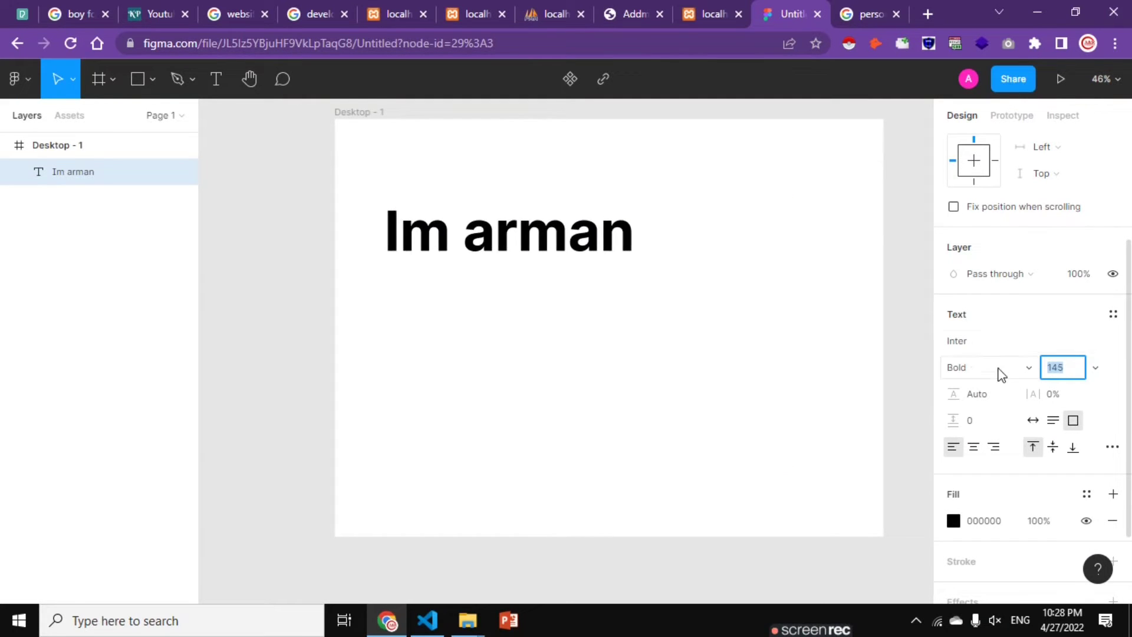
- Try Semi Bold, Extra Bold, Black and Light Italic weights, ending on Bold
left_click(998, 369)
left_click(1002, 331)
left_click(988, 360)
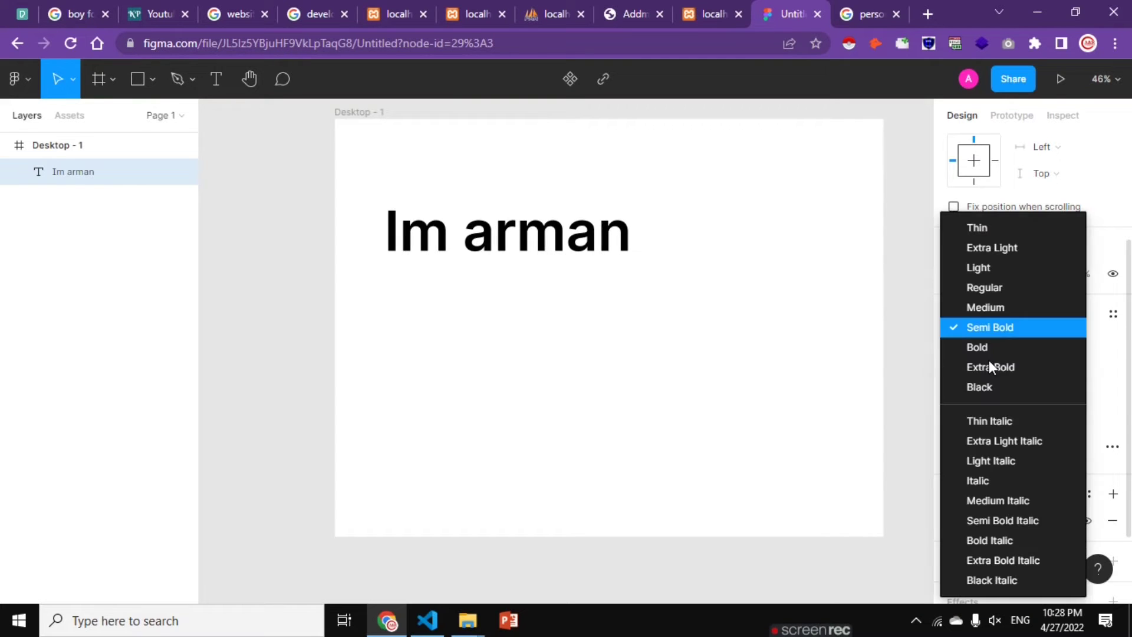
left_click(989, 366)
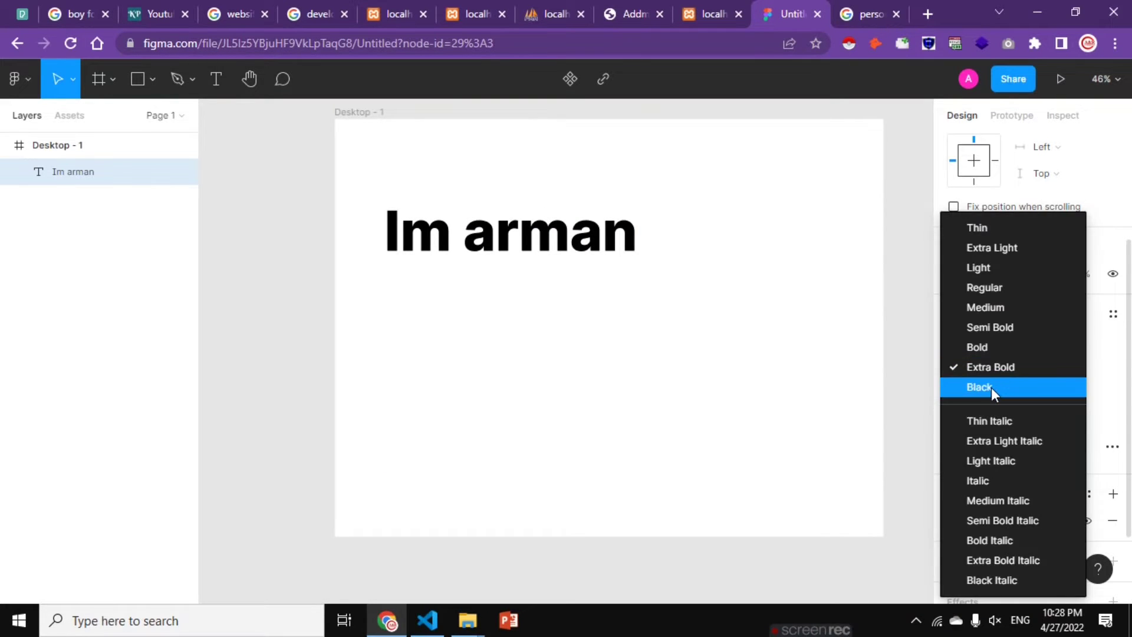
left_click(992, 387)
left_click(990, 368)
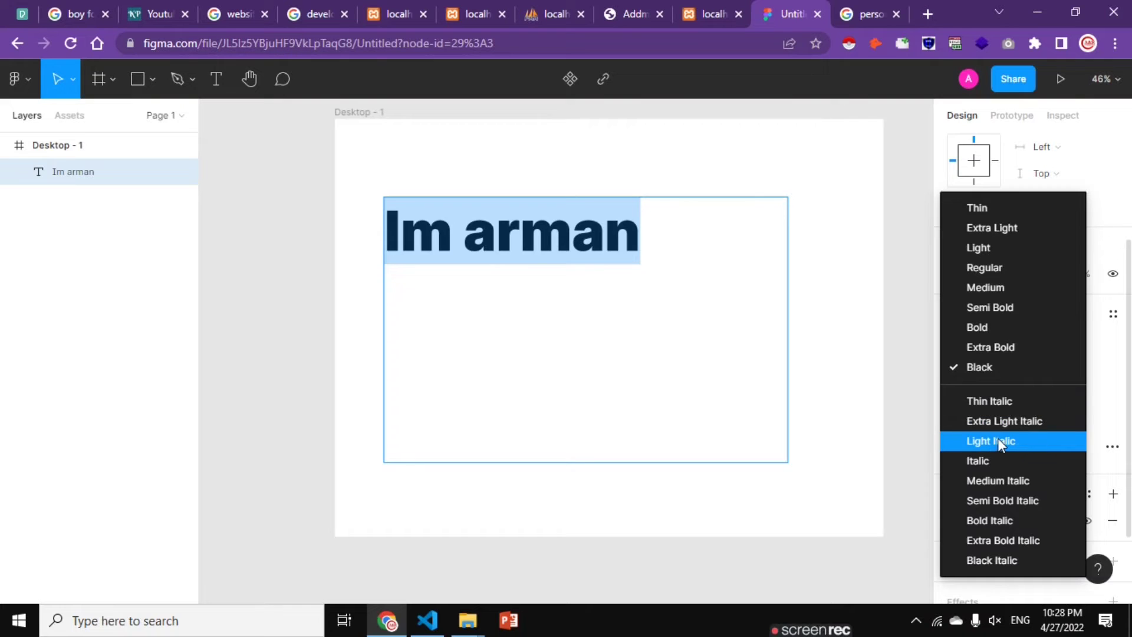
left_click(997, 439)
left_click(995, 368)
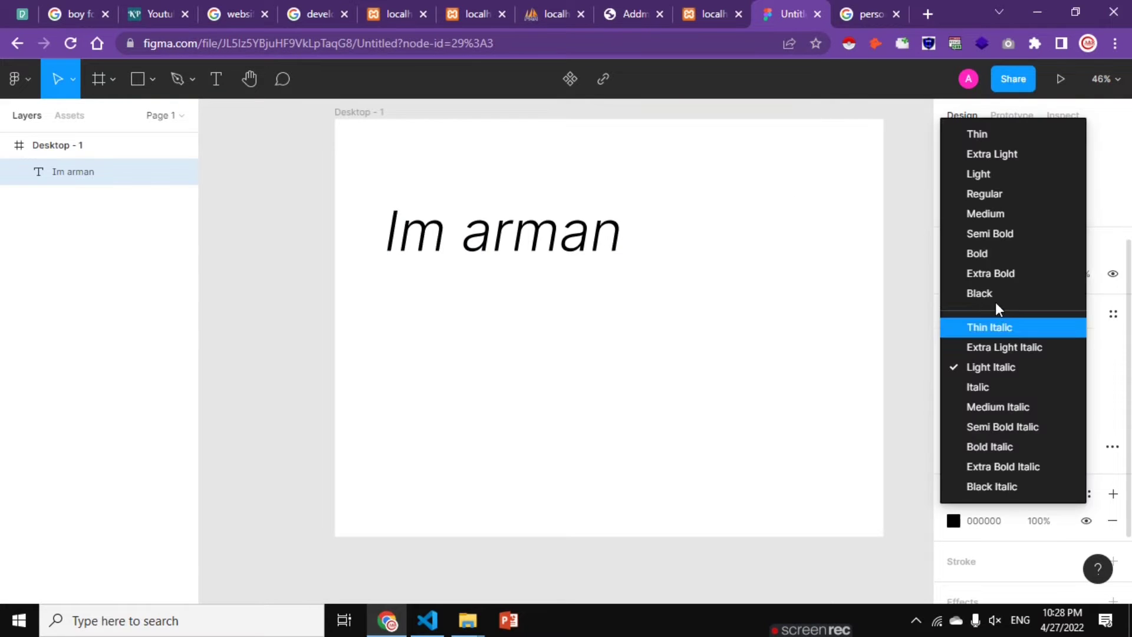
left_click(1013, 254)
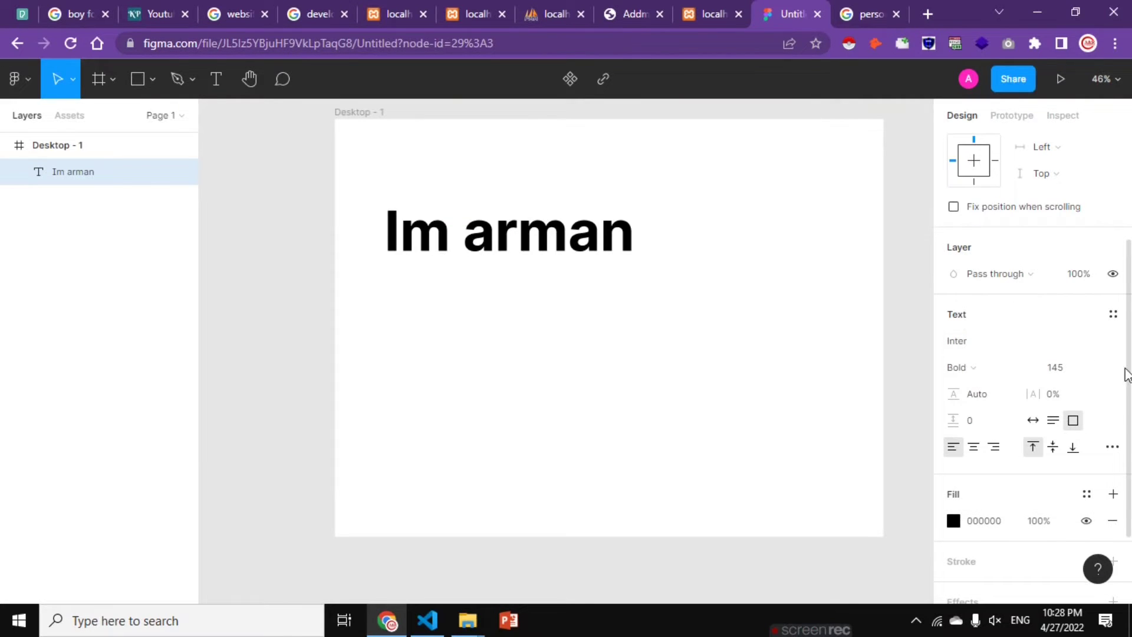
- Set the font family to Istok Web, after briefly trying Jaldi
left_click(1115, 341)
left_click(1026, 390)
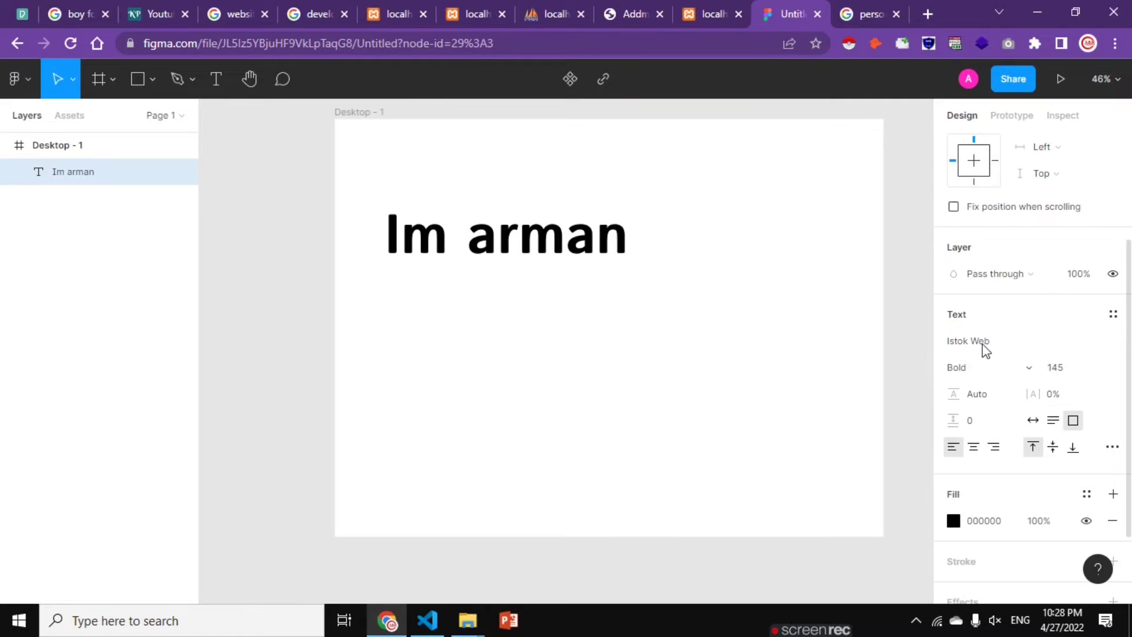
left_click(1113, 339)
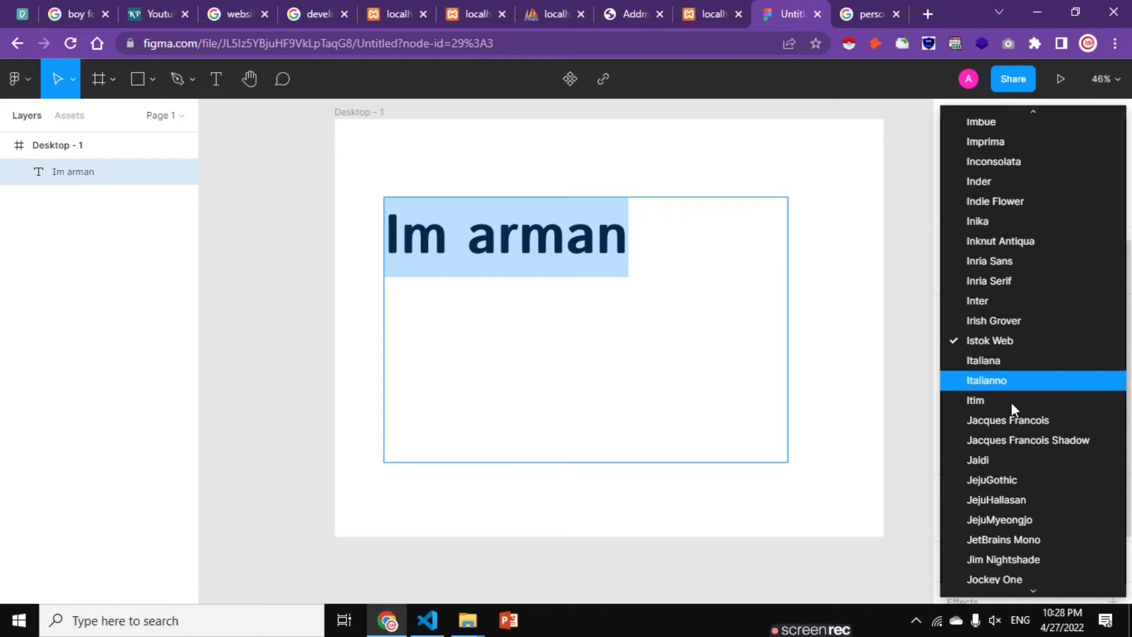
left_click(1003, 460)
left_click(1037, 343)
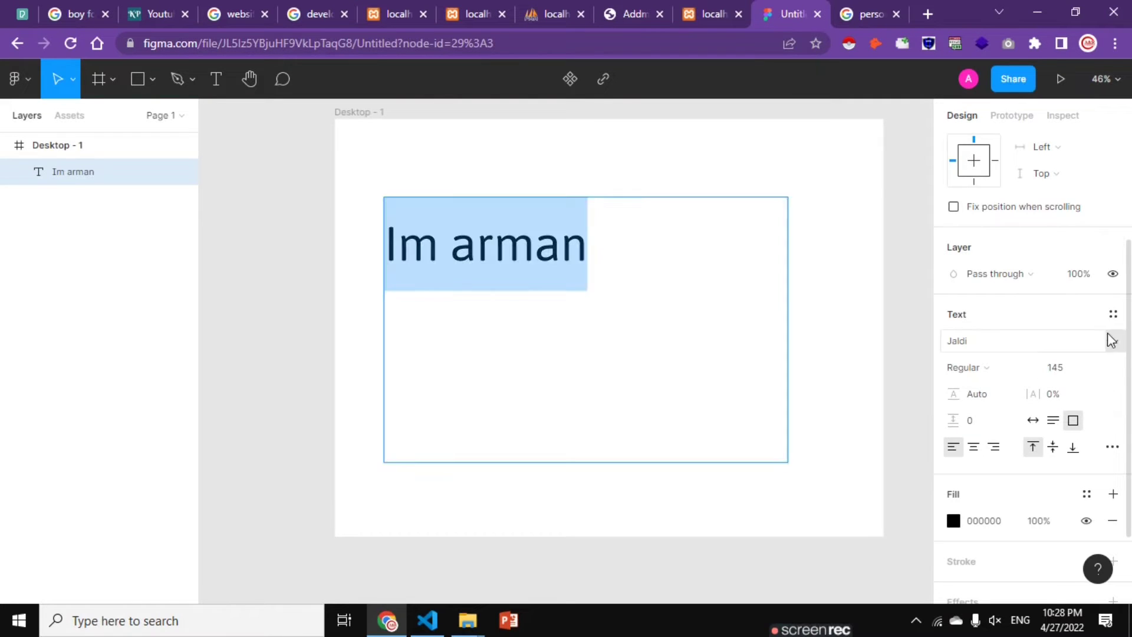
left_click(1114, 343)
left_click(1052, 228)
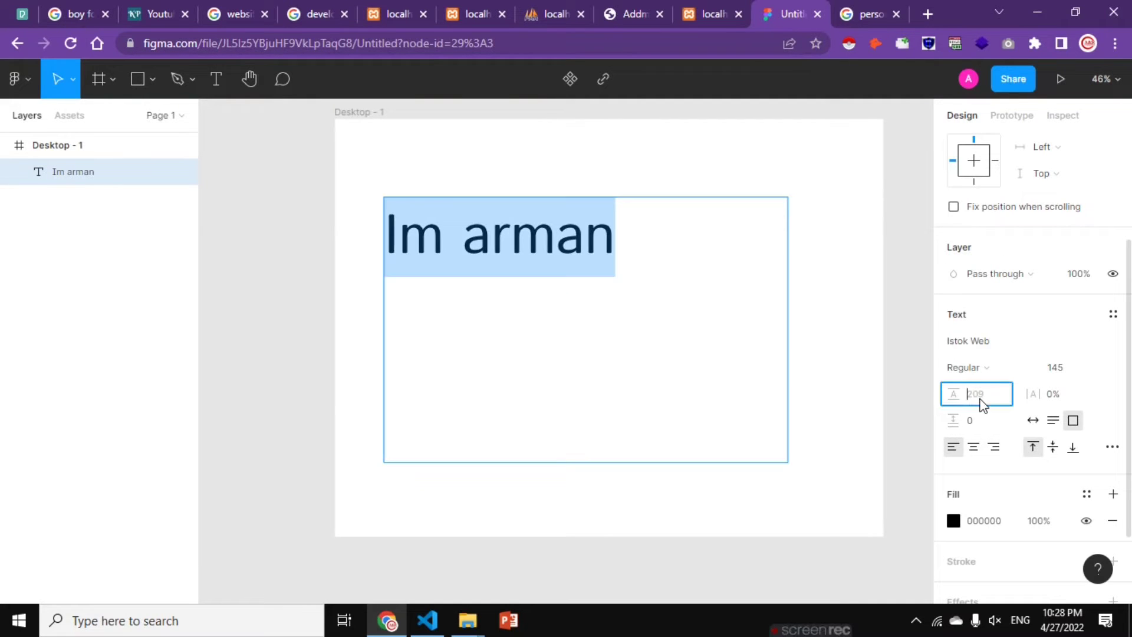
- Set the text's line height to 27
type("1")
key("Return")
key("Up")
key("Up")
key("Up")
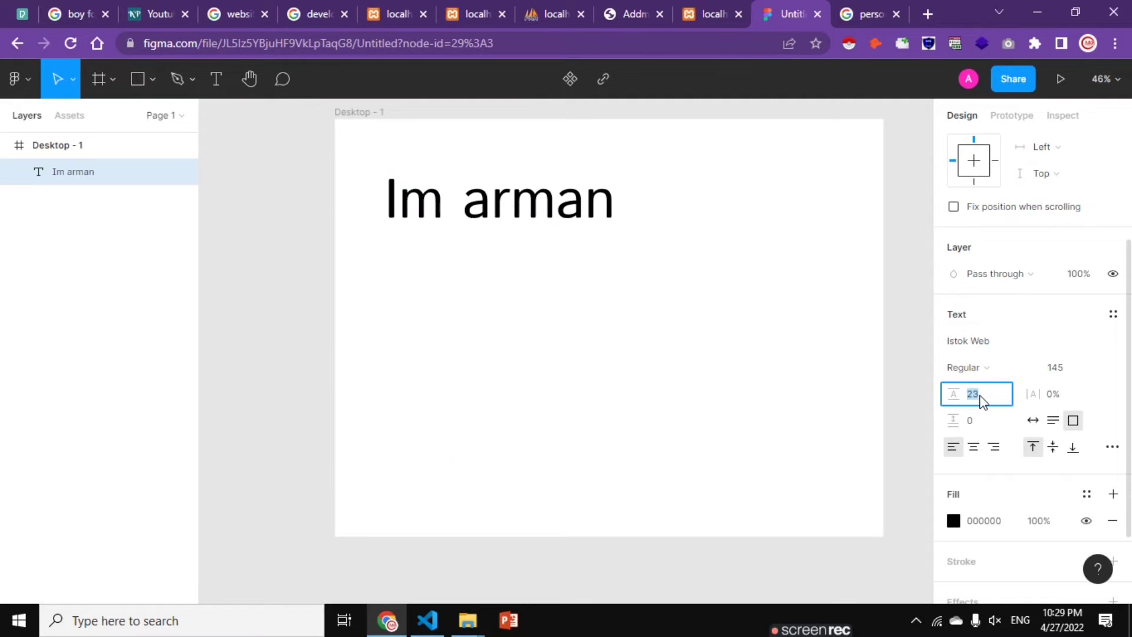
key("Up")
key("Up")
key("Up")
key("Up")
key("Up")
key("Up")
key("Down")
key("Down")
key("Down")
key("Down")
key("Down")
key("Down")
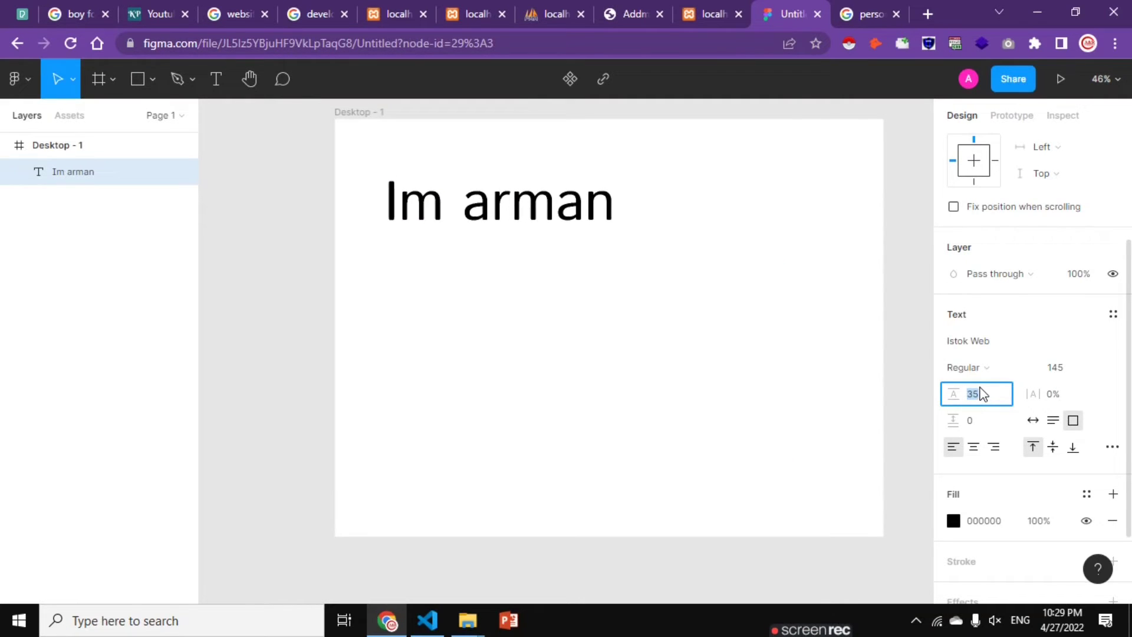
key("Down")
key("Down")
key("Down")
key("Escape")
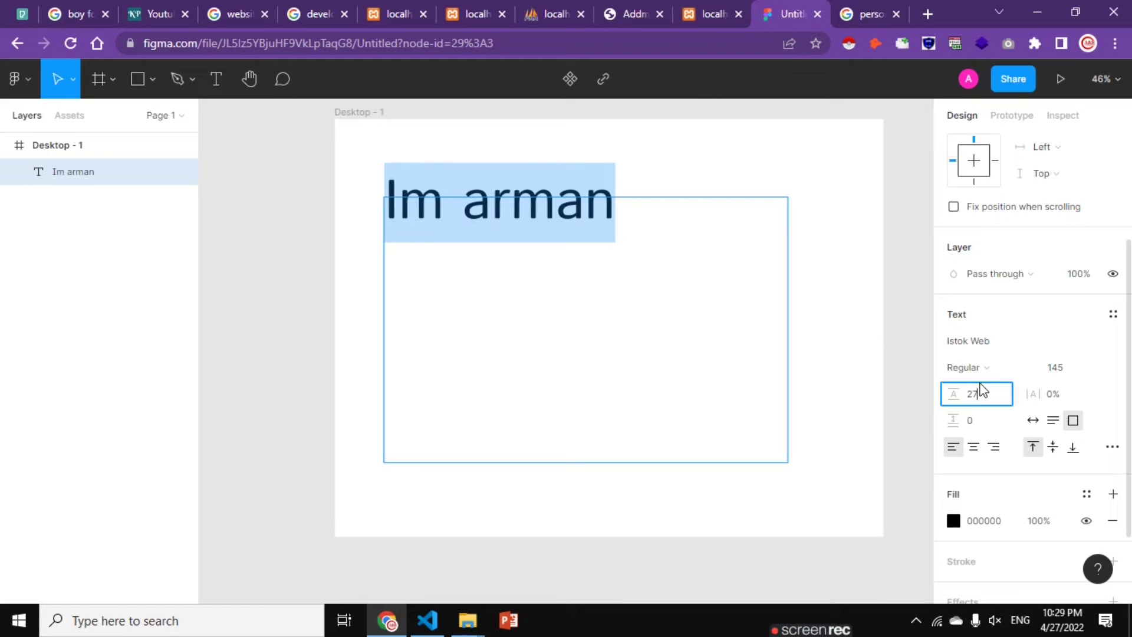
- Raise the letter spacing to 19%
left_click(980, 423)
left_click(1029, 394)
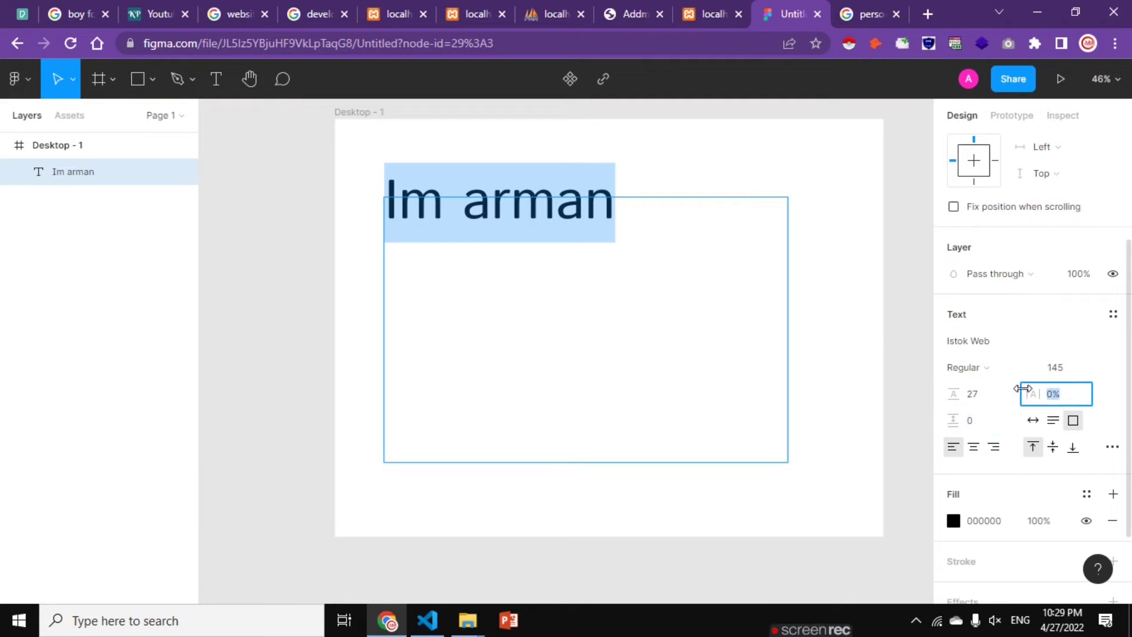
left_click(673, 215)
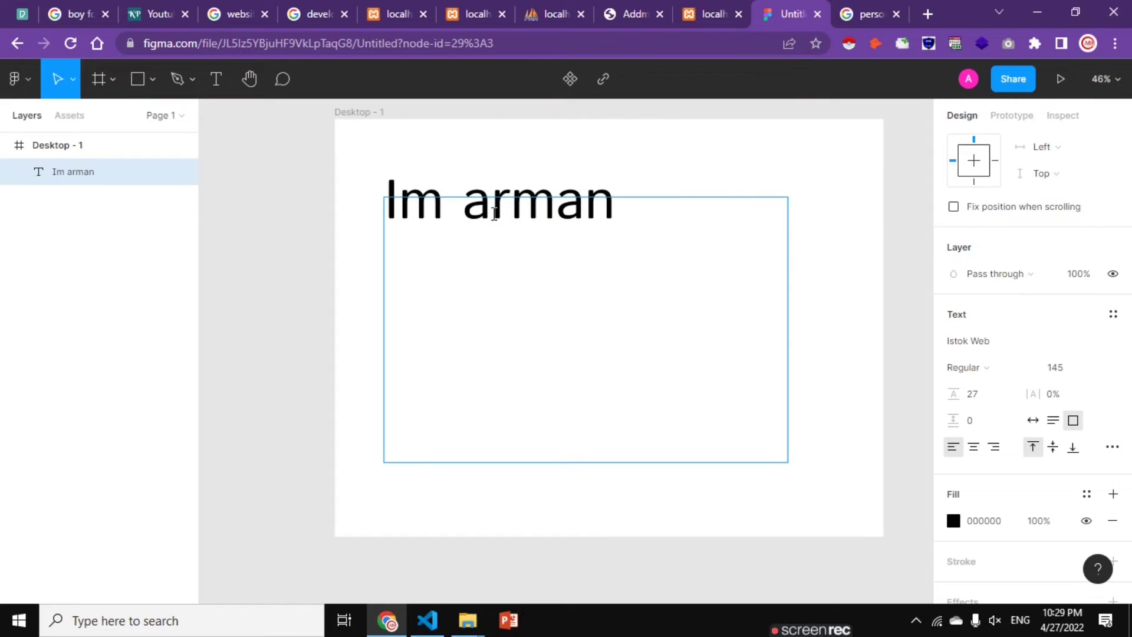
left_click(1048, 399)
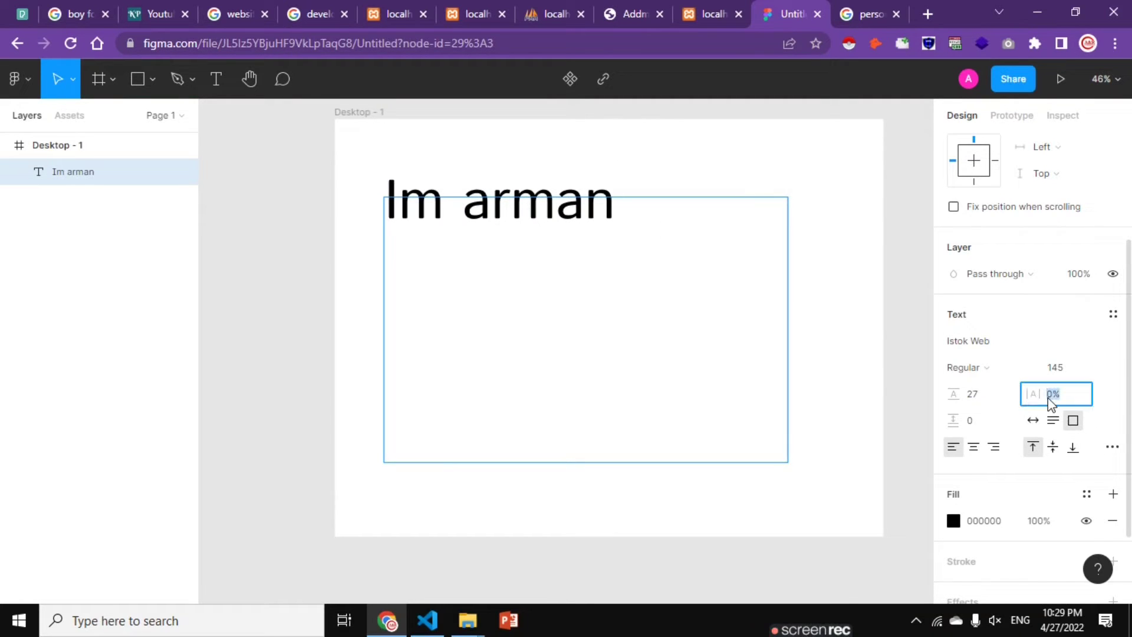
key("Up")
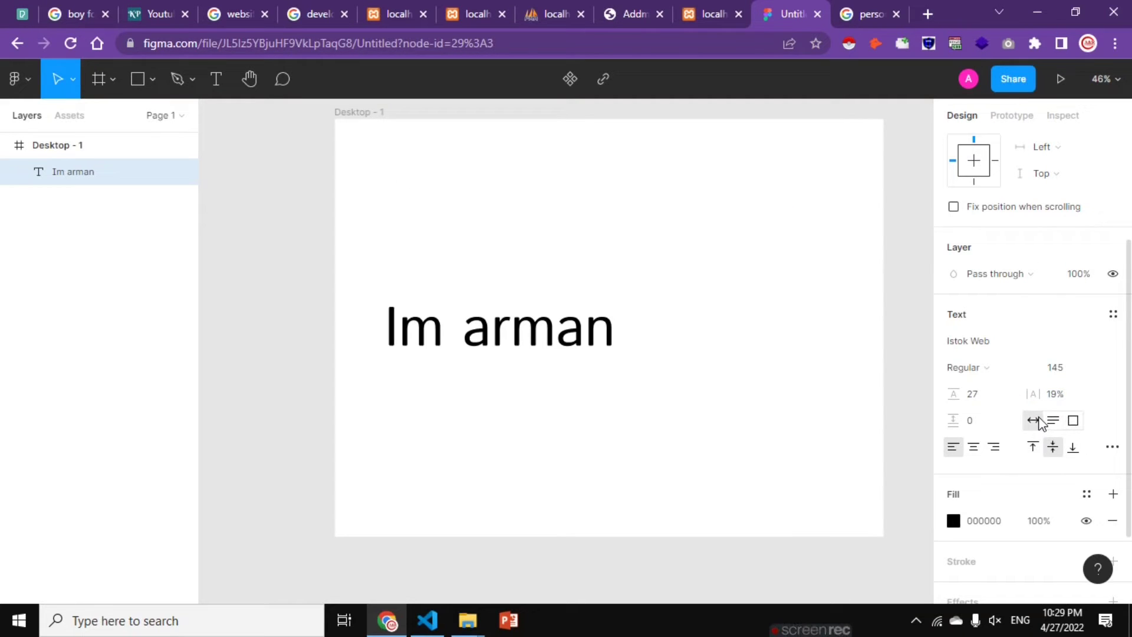
- Set the text to Auto width and add lines 'kdjgfqjwhgdfd' and 'sdlfjhdkjgf'
left_click(1053, 420)
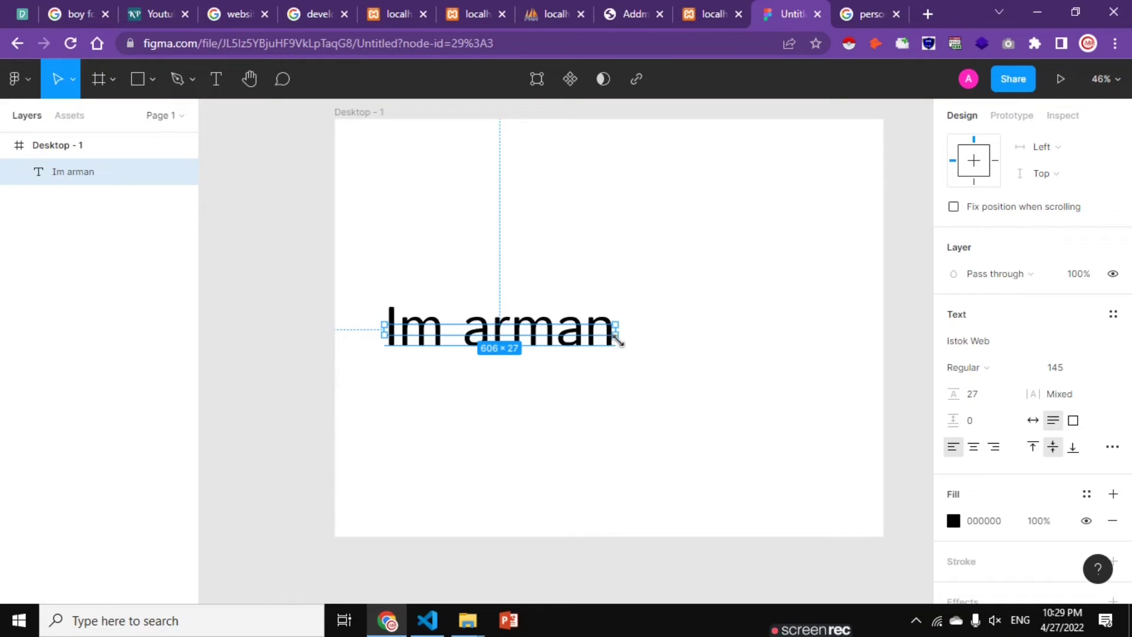
key("Return")
key("Escape")
double_click(613, 332)
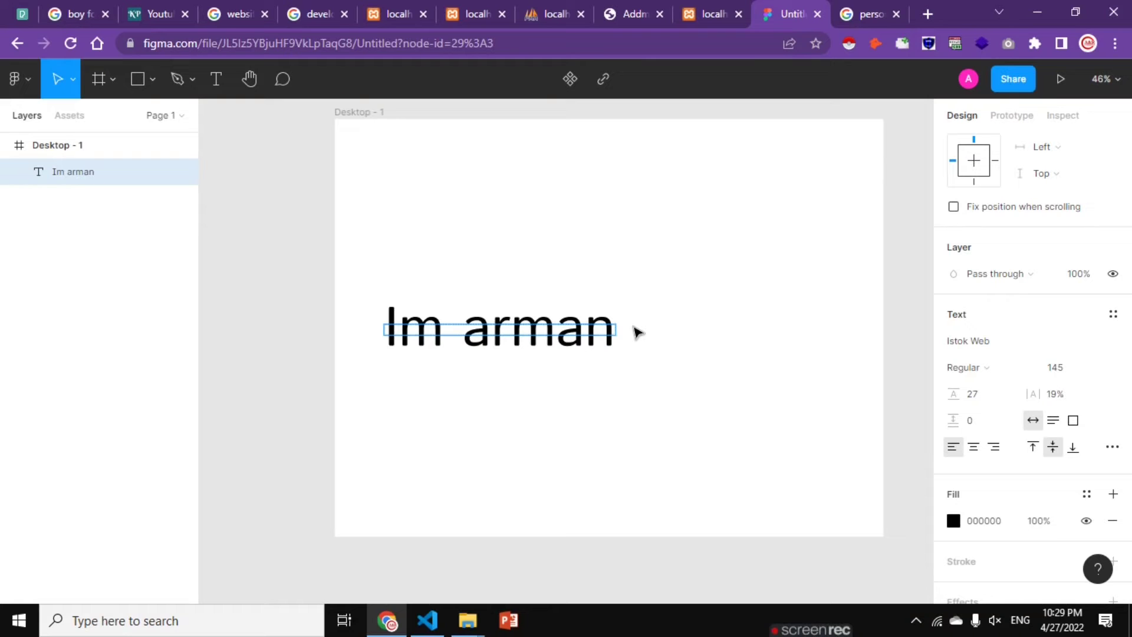
key("Return")
type("kdjgfqjwhgdfd")
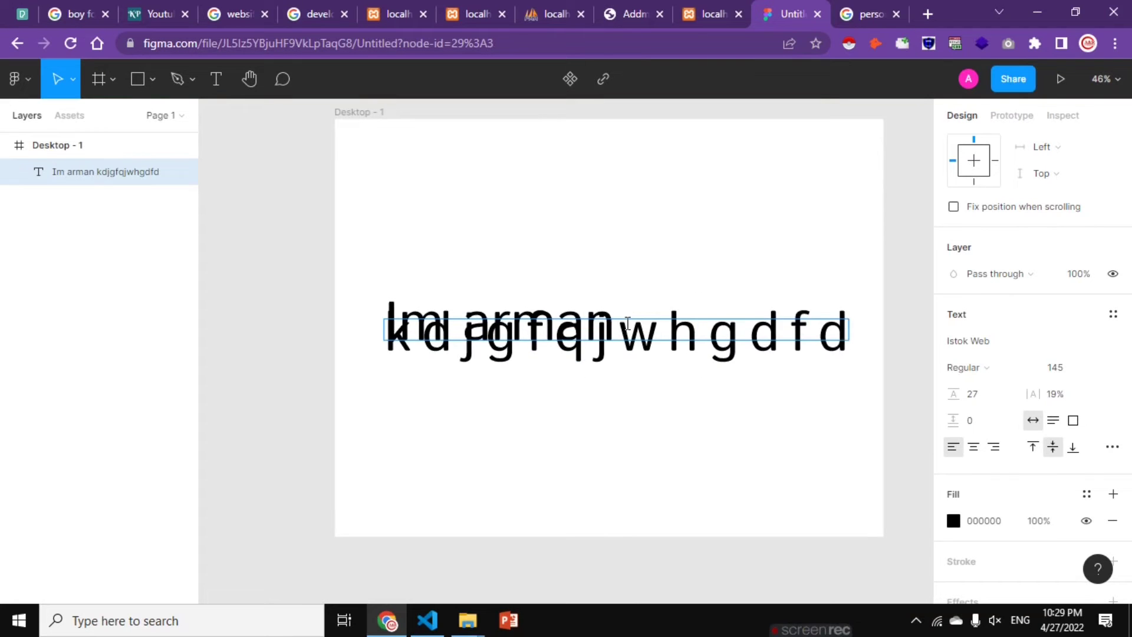
key("Return")
type("sdlfjhdkjgf")
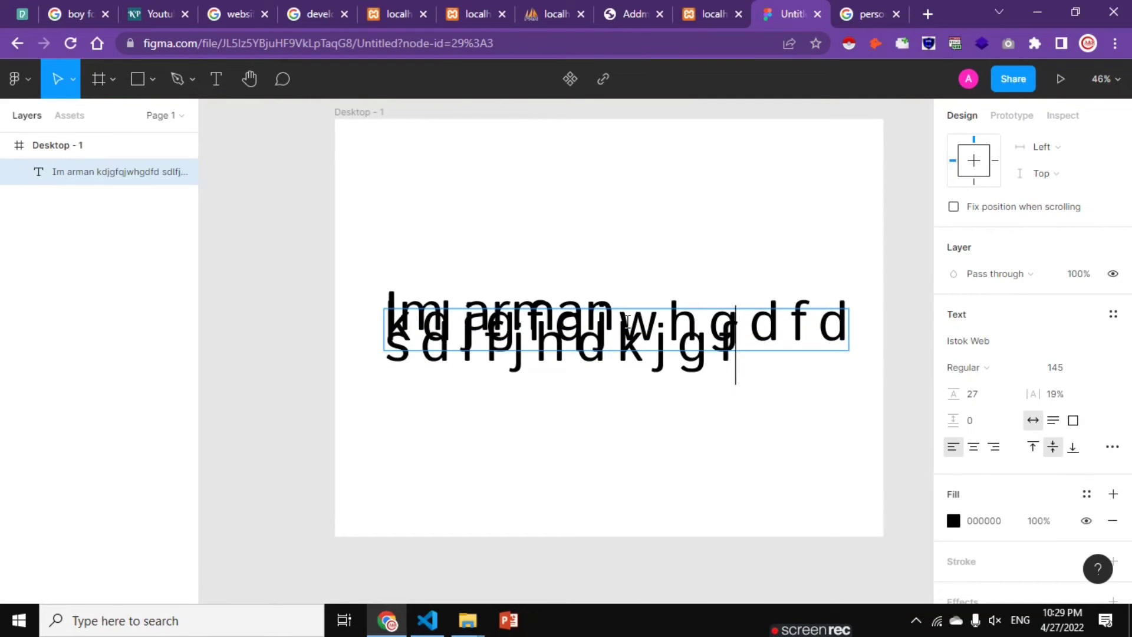
- Give all lines a line height of 168 and paragraph spacing of 53
key("ctrl+a")
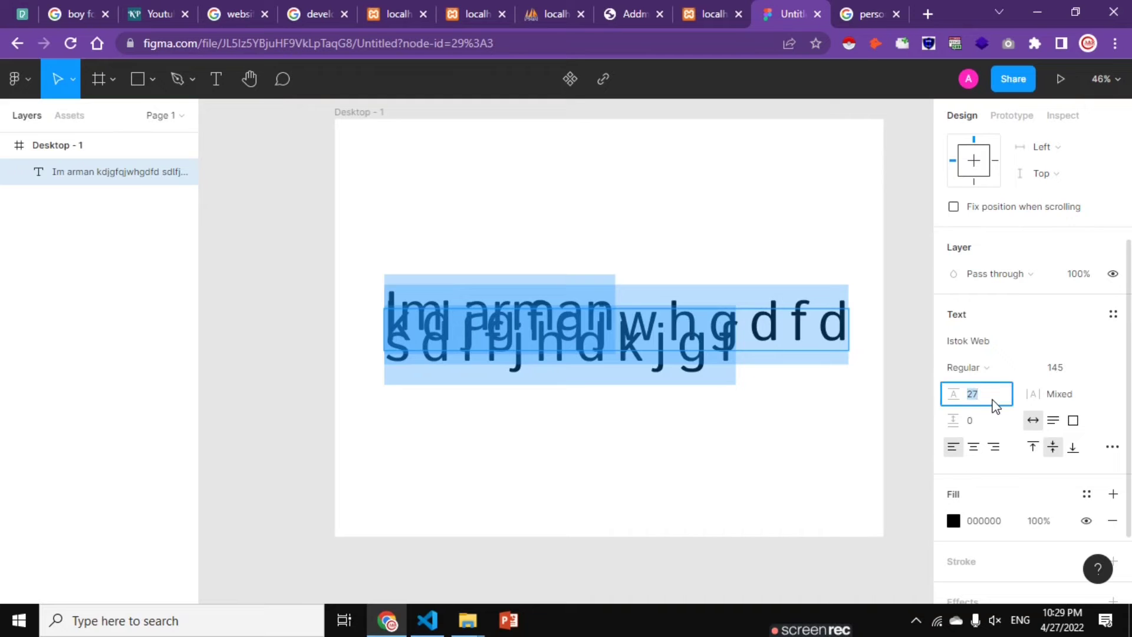
key("Down")
key("Down")
key("Down")
key("Down")
key("Down")
key("Down")
key("Down")
key("Down")
key("Down")
key("Down")
key("Down")
key("Down")
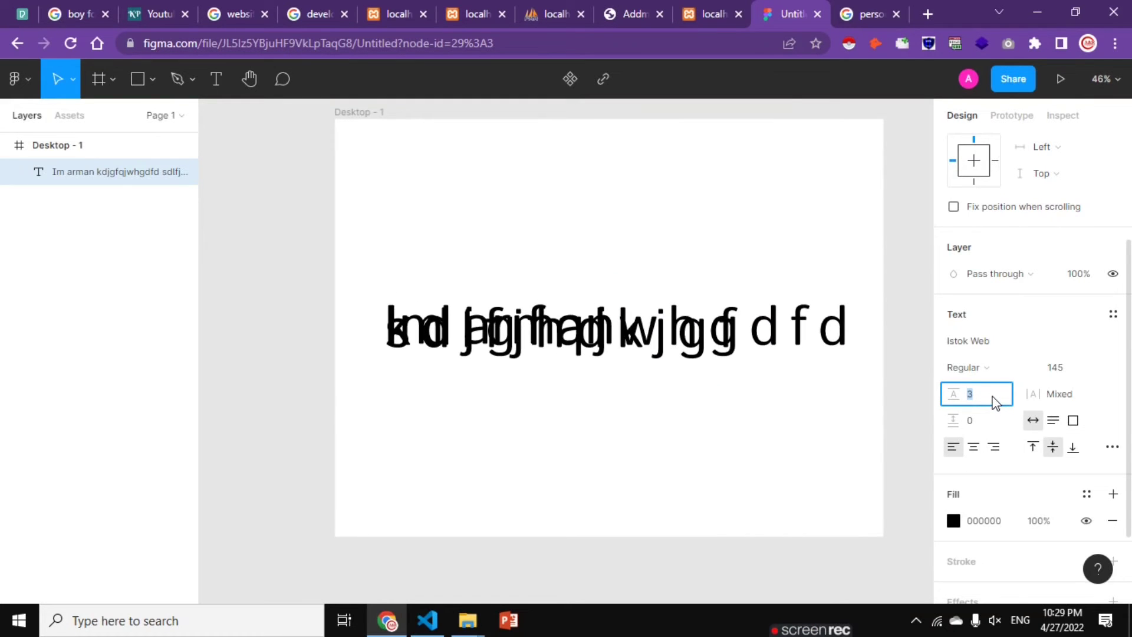
key("Up")
key("Up")
key("Up")
key("Up")
key("Up")
key("Up")
key("Up")
key("Up")
key("Up")
key("Up")
key("Up")
key("Up")
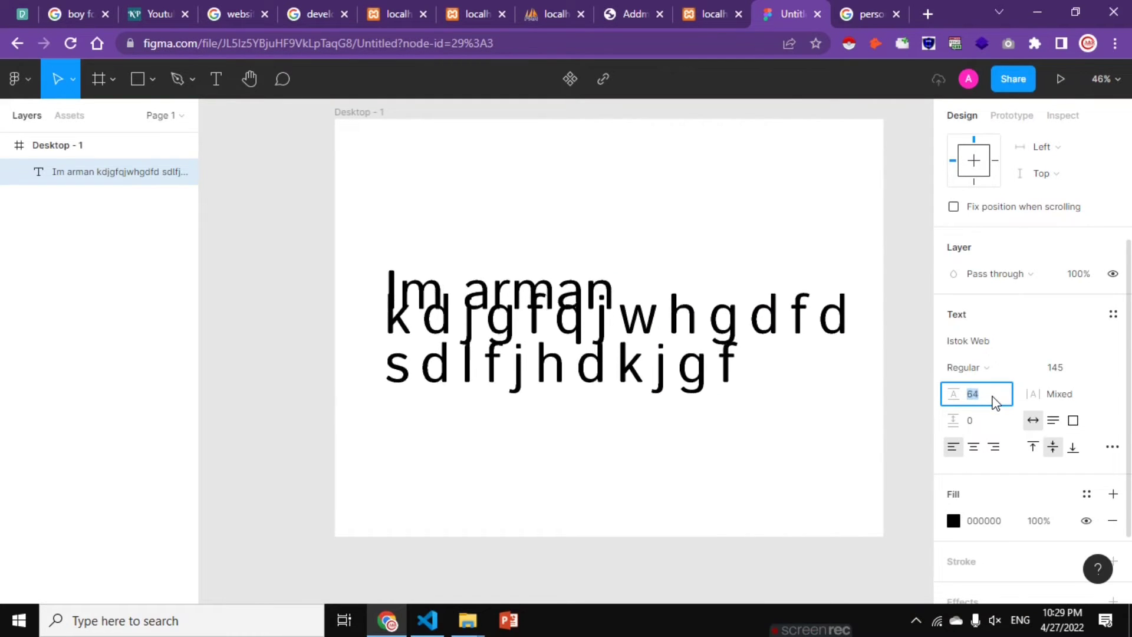
key("Up")
key("Up")
key("Up")
key("Up")
key("Up")
key("Up")
key("Up")
key("Up")
key("Up")
key("Up")
key("Up")
key("Up")
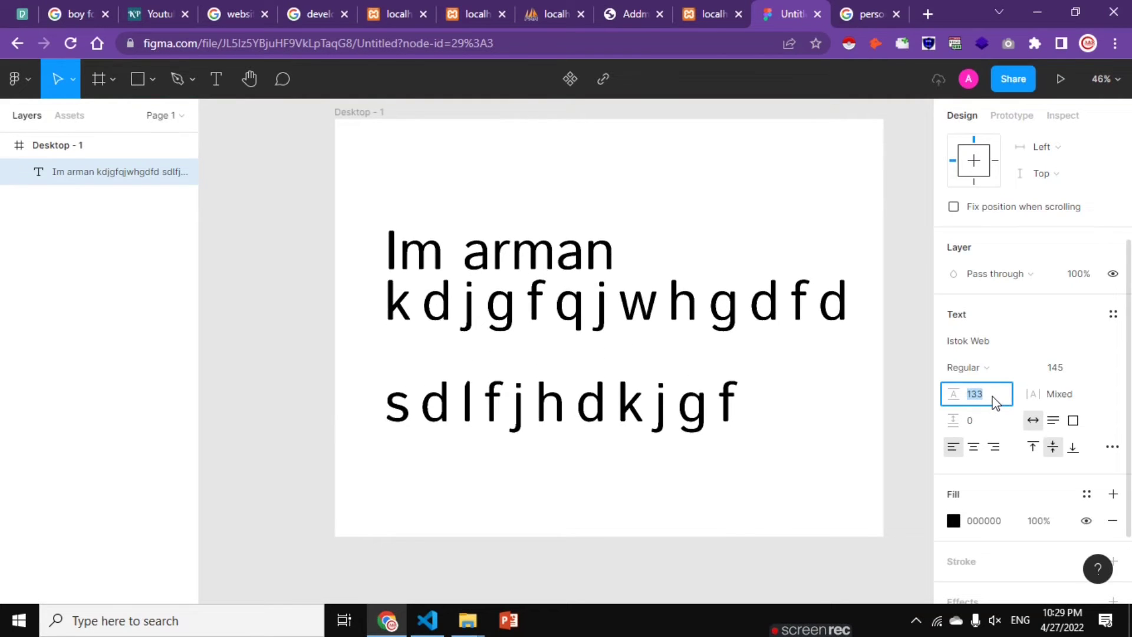
key("Up")
key("Up")
key("Up")
key("Up")
key("Up")
key("Up")
key("Up")
key("Up")
key("Up")
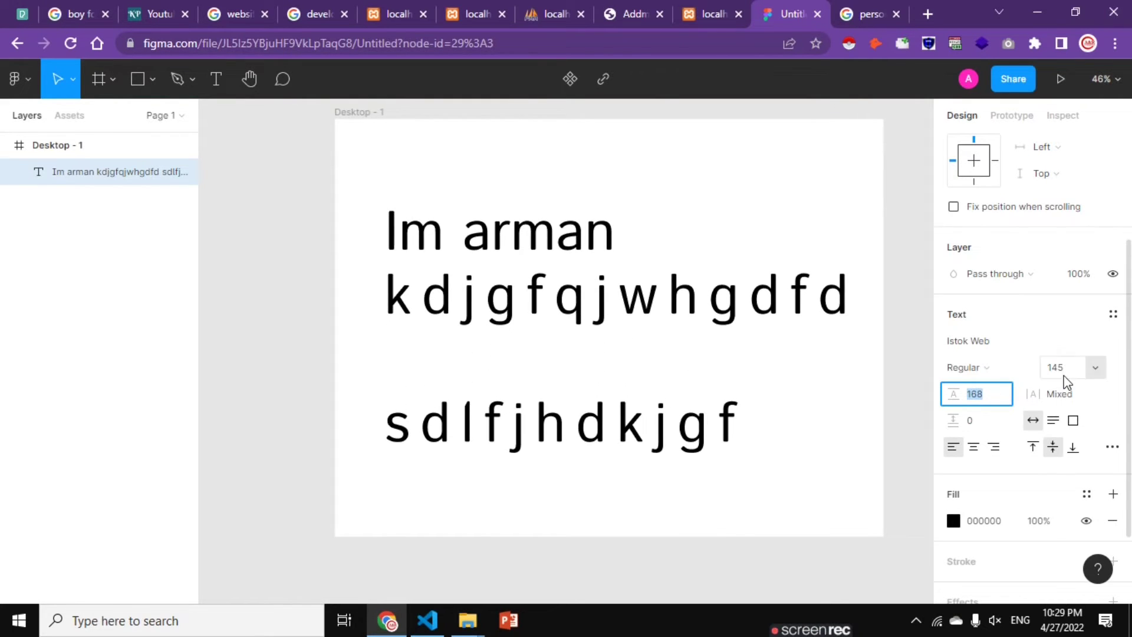
left_click(1064, 372)
left_click(1061, 394)
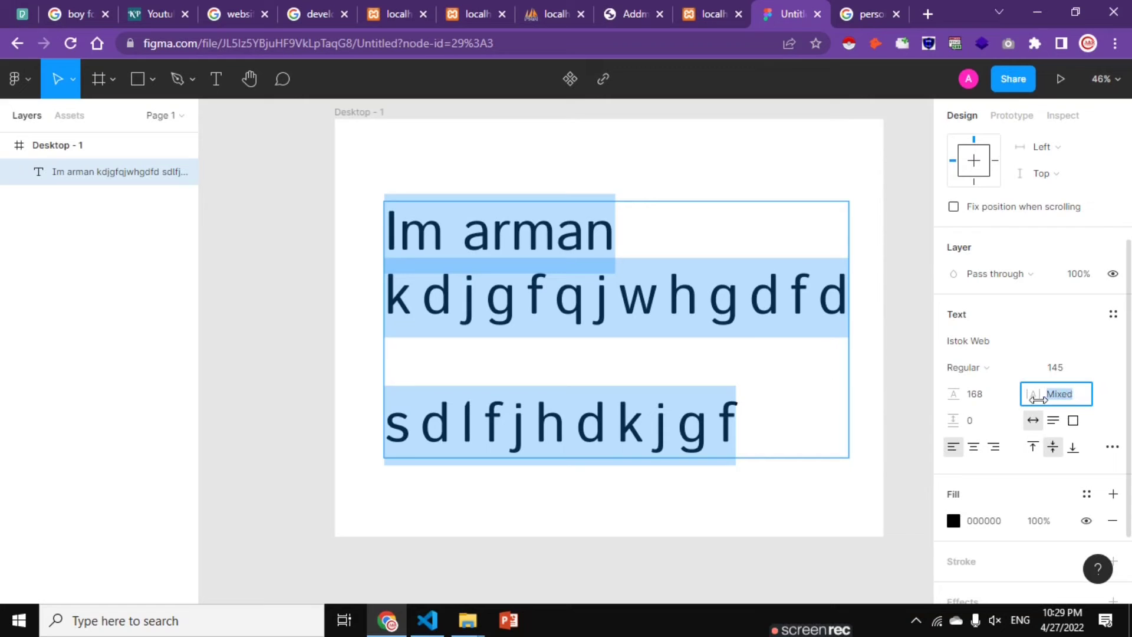
left_click(969, 421)
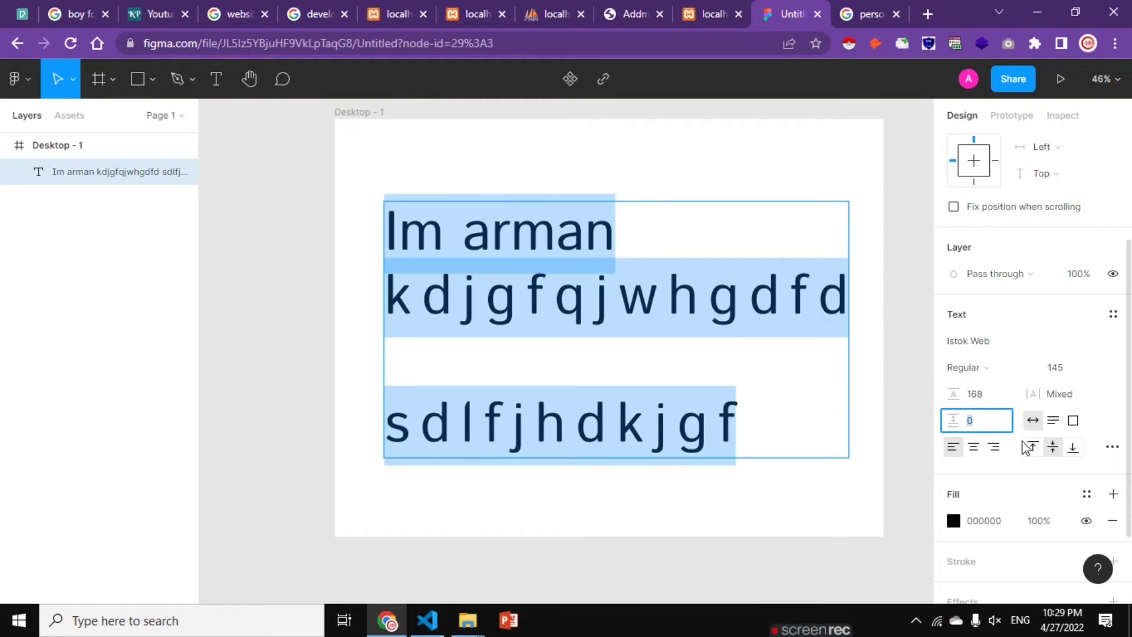
left_click_drag(1016, 433, 1015, 433)
type("53")
- Make the text box Auto width and right-align its three lines, after trying other alignments
left_click(973, 448)
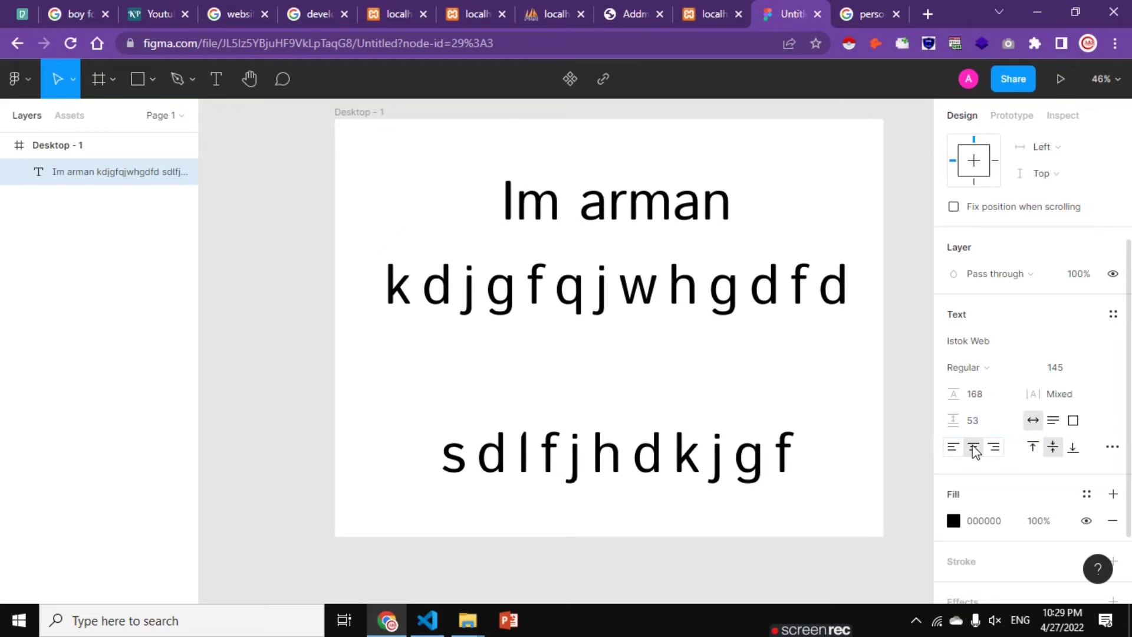
left_click(994, 448)
left_click(953, 448)
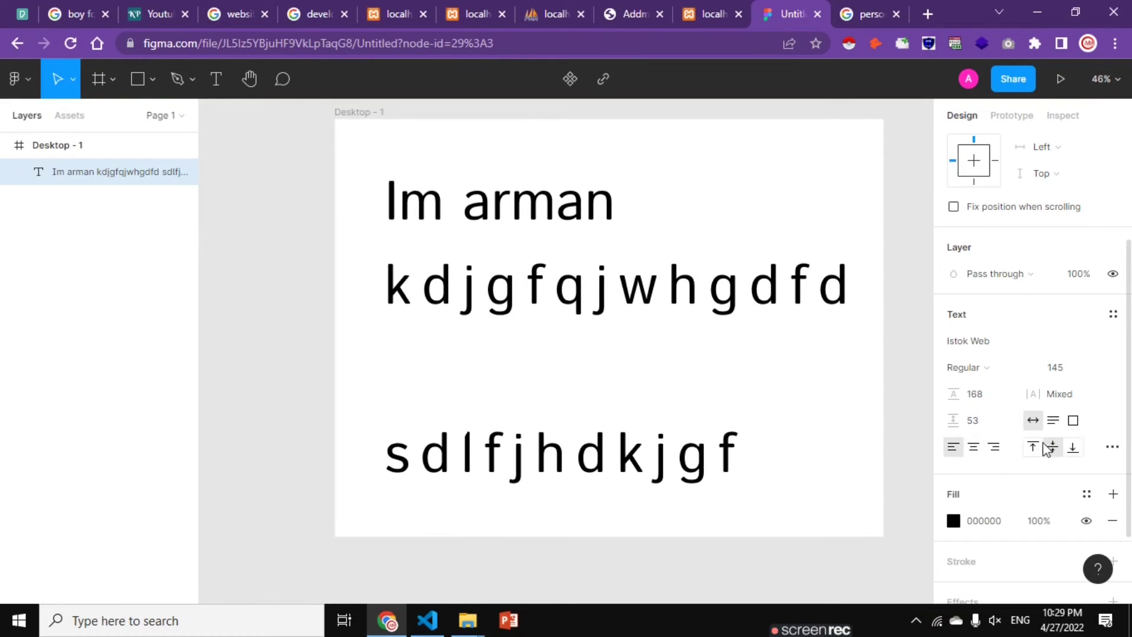
left_click(1072, 420)
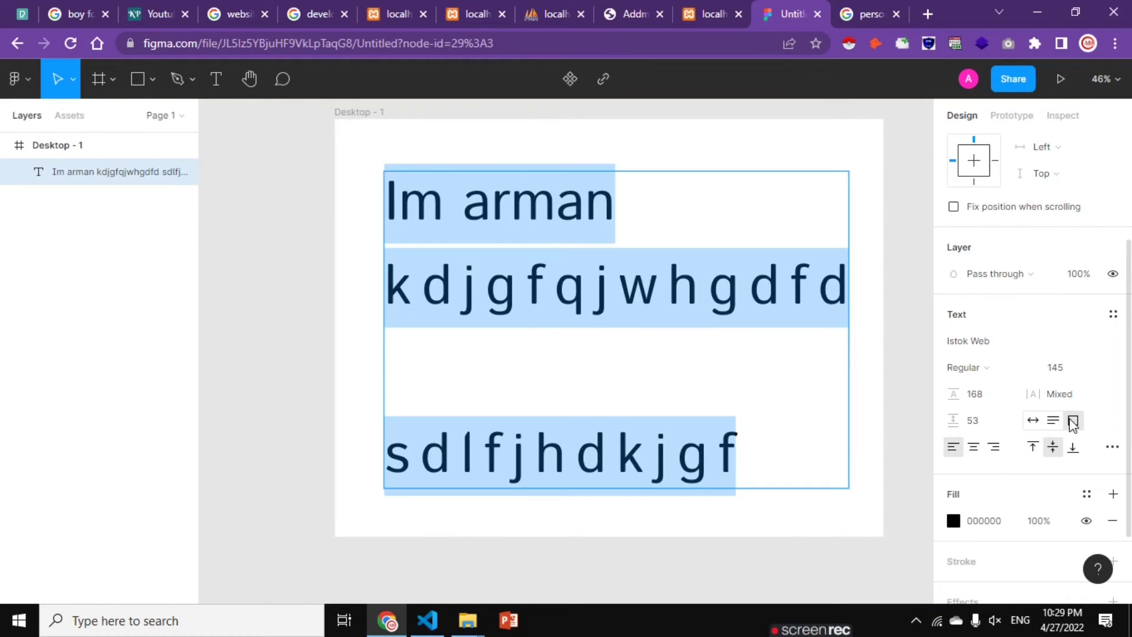
left_click(1032, 421)
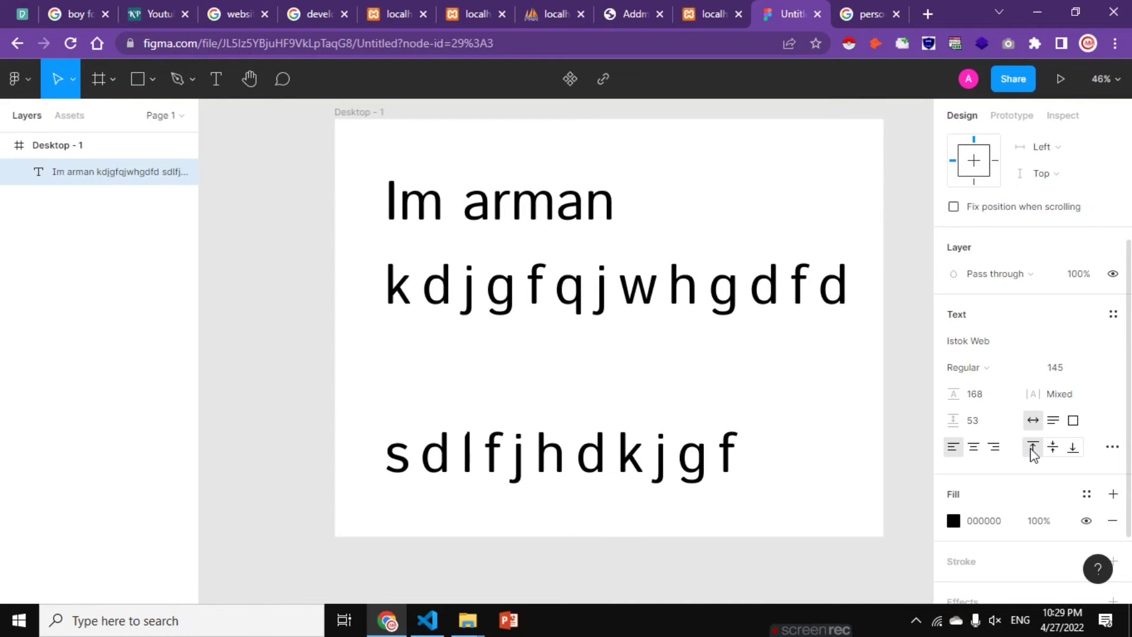
left_click(1072, 446)
left_click(974, 447)
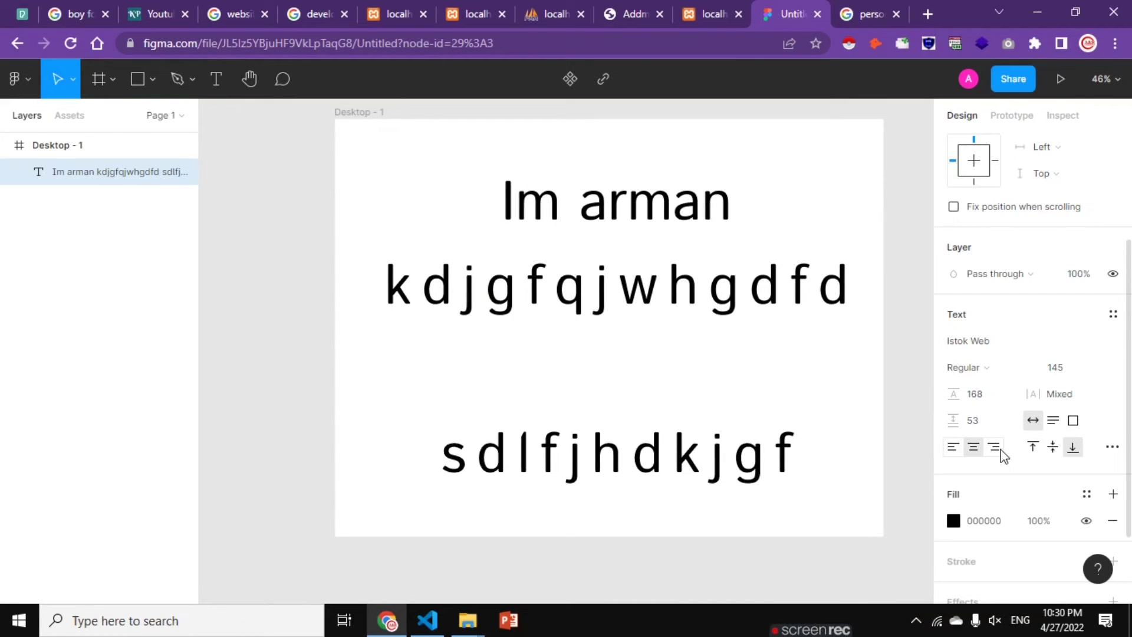
scroll(1055, 448, "down", 2)
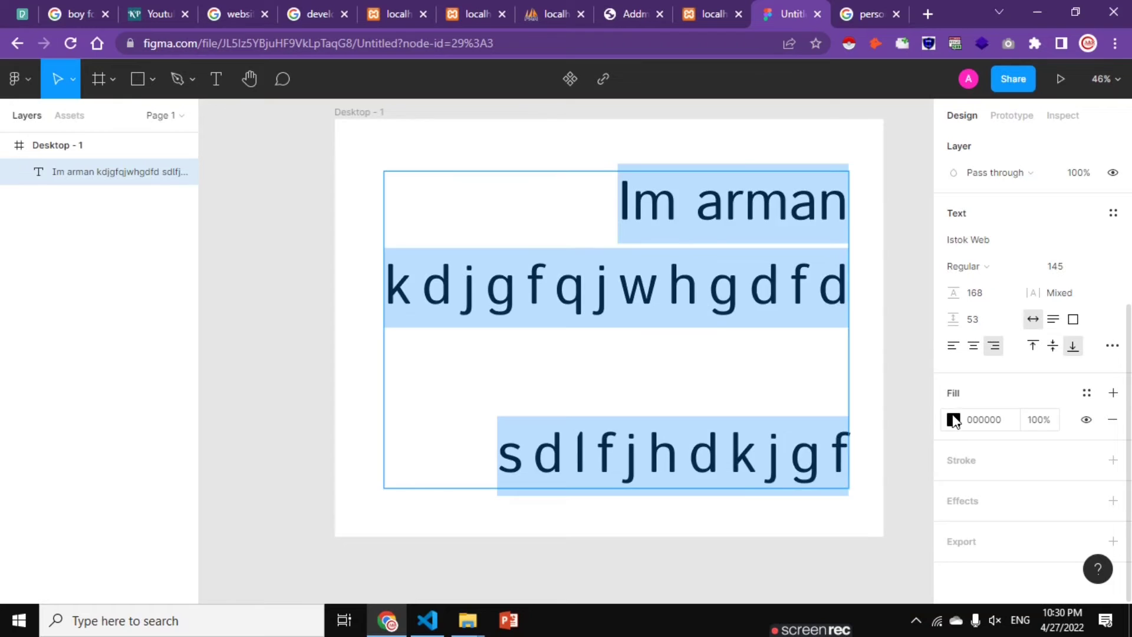
- Change the text fill colour to purple A511FF
left_click(953, 419)
mouse_move(924, 357)
left_mouse_down()
mouse_move(930, 200)
mouse_move(921, 189)
left_mouse_up()
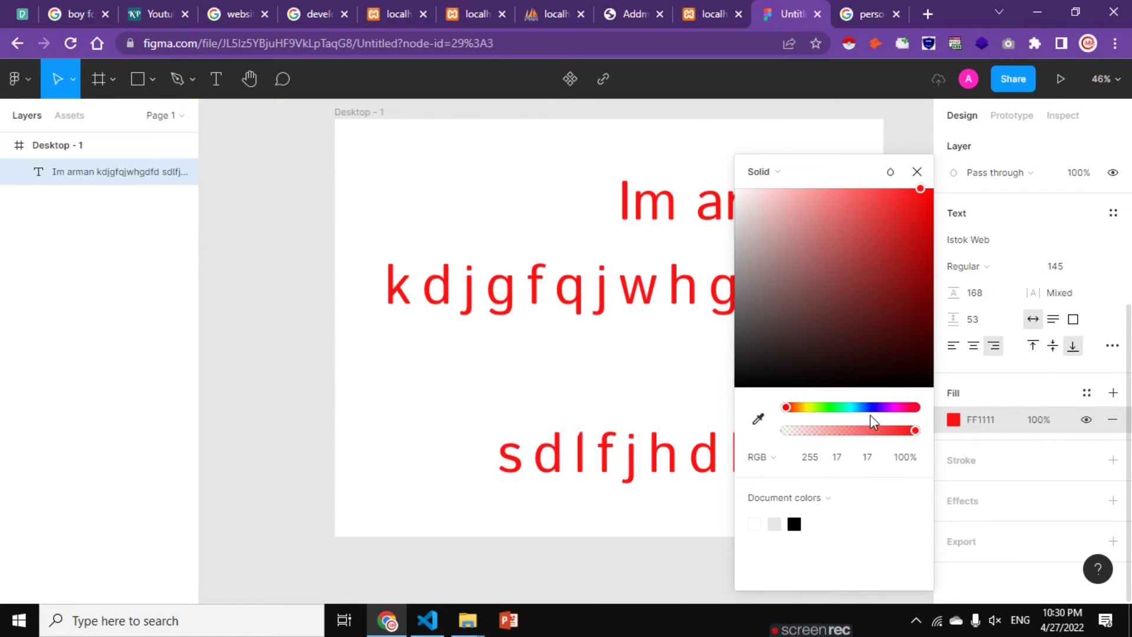
left_click_drag(873, 408, 885, 407)
left_click(917, 172)
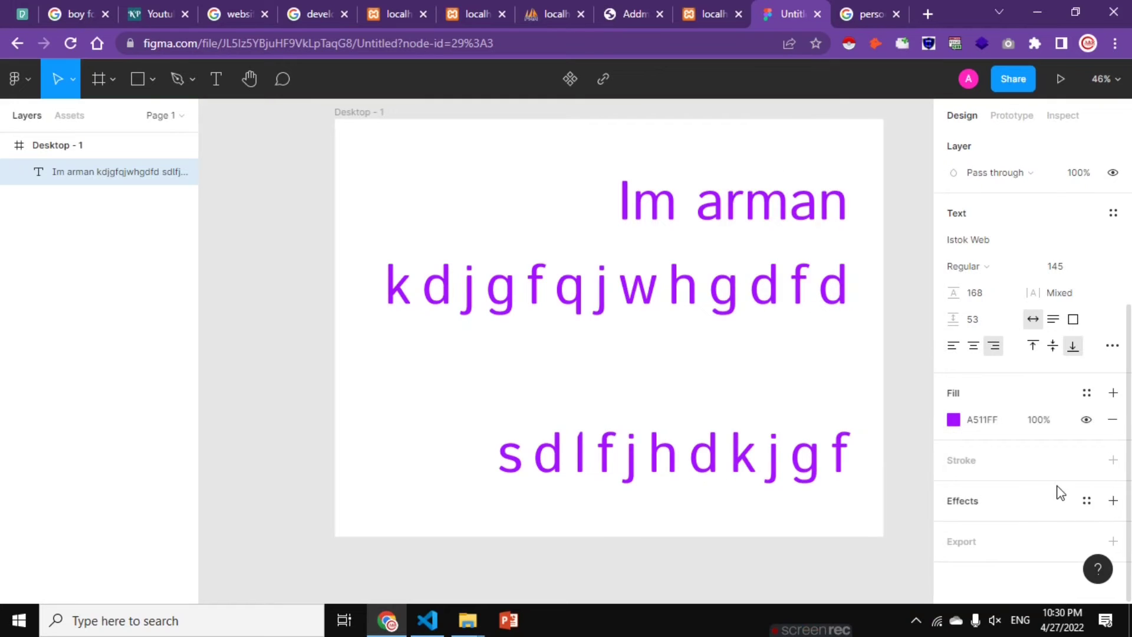
- Add an outline stroke to the text in bright red FF0000
left_click(1037, 466)
left_click(953, 487)
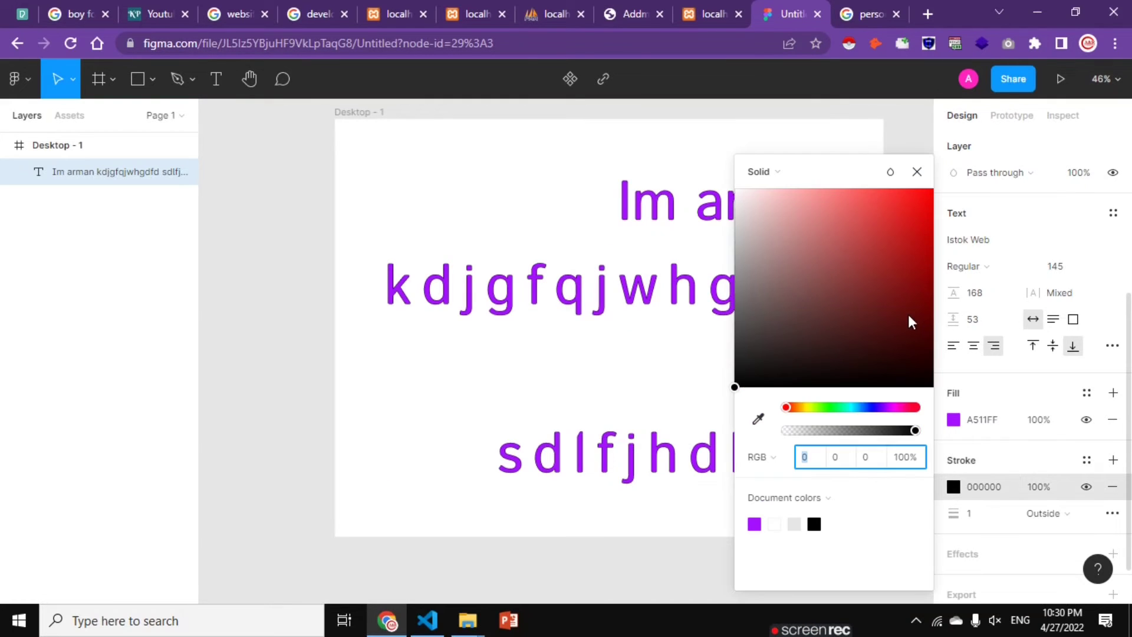
mouse_move(908, 314)
left_mouse_down()
mouse_move(869, 218)
mouse_move(914, 202)
left_mouse_up()
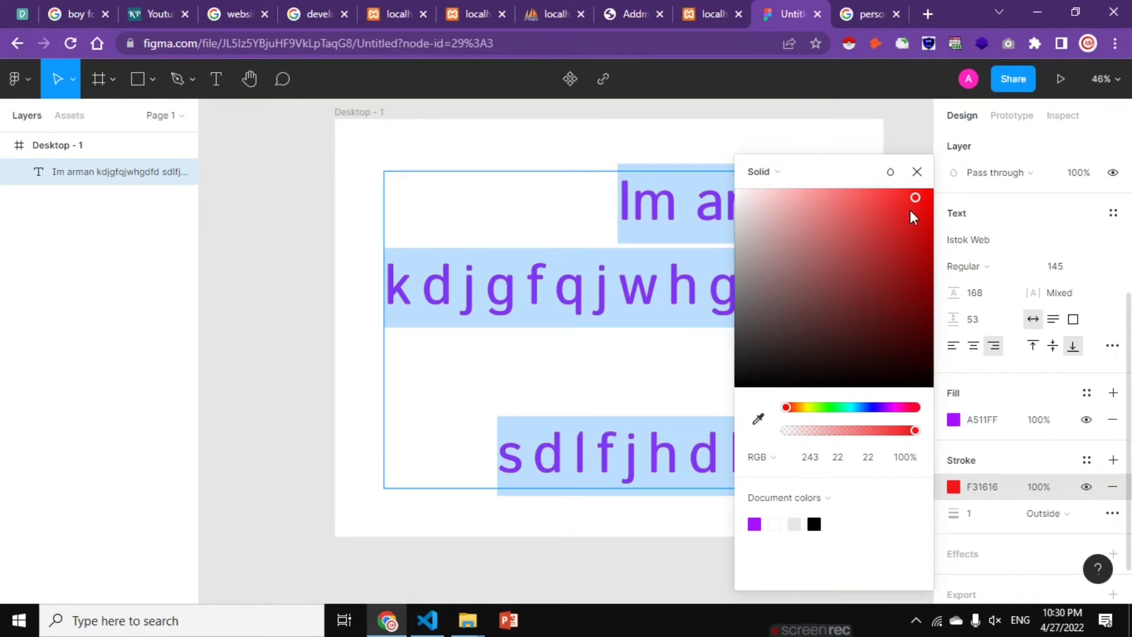
left_click_drag(914, 204, 935, 186)
left_click(991, 533)
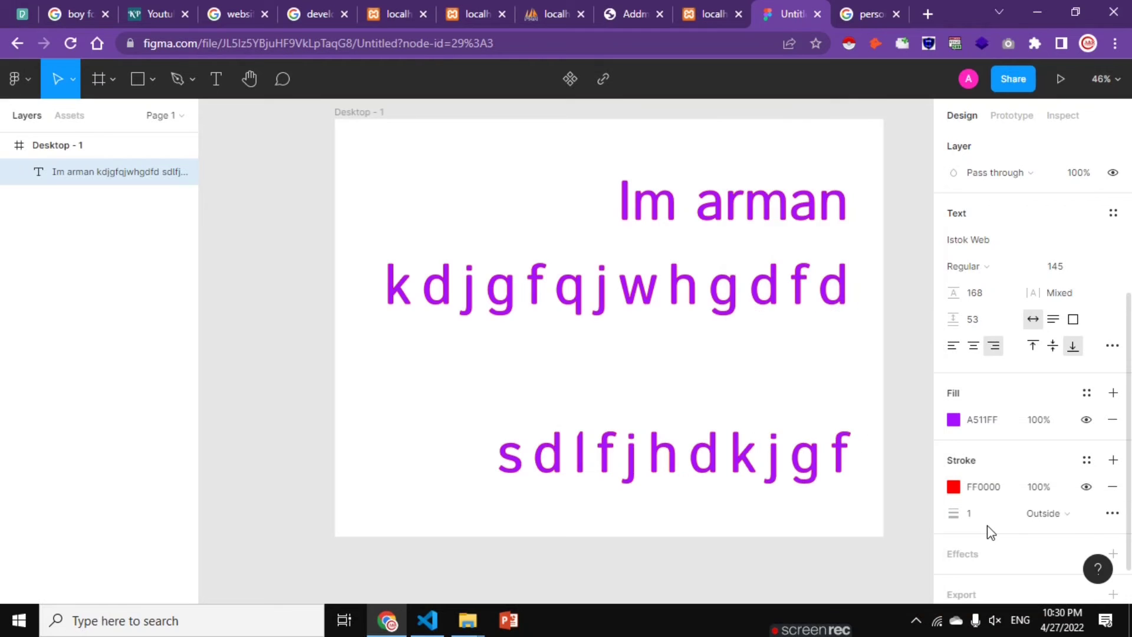
- Set the outline stroke weight to 7, after first trying 5
left_click(981, 512)
type("5")
key("Return")
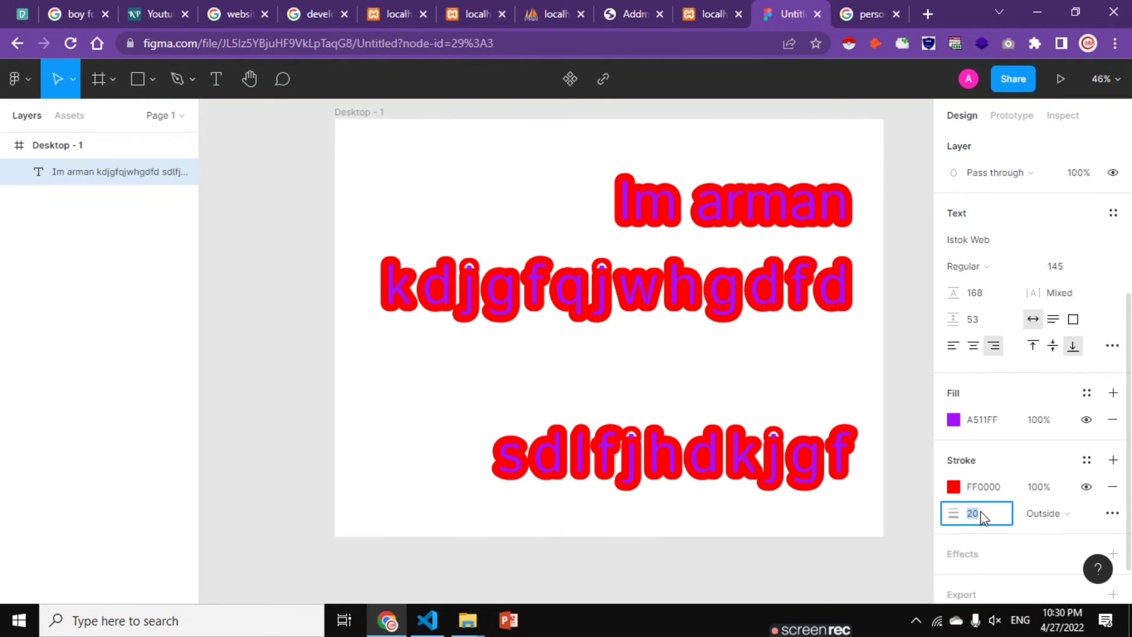
type("7")
key("Return")
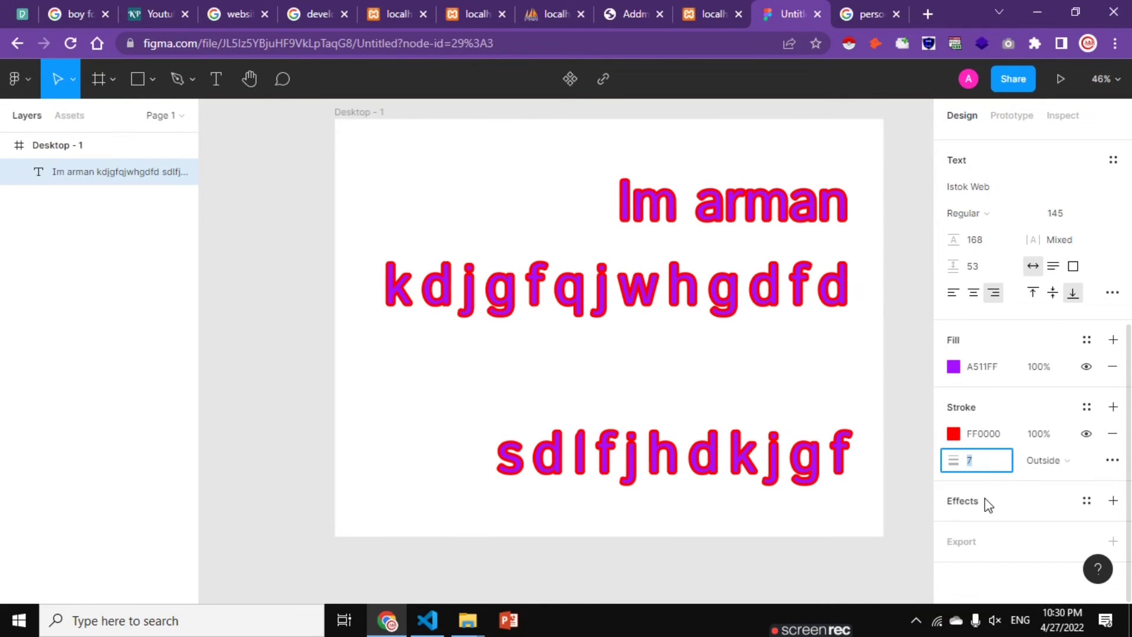
- Add a drop shadow to the text with X offset 19 and Y offset 21
left_click(983, 503)
left_click(953, 527)
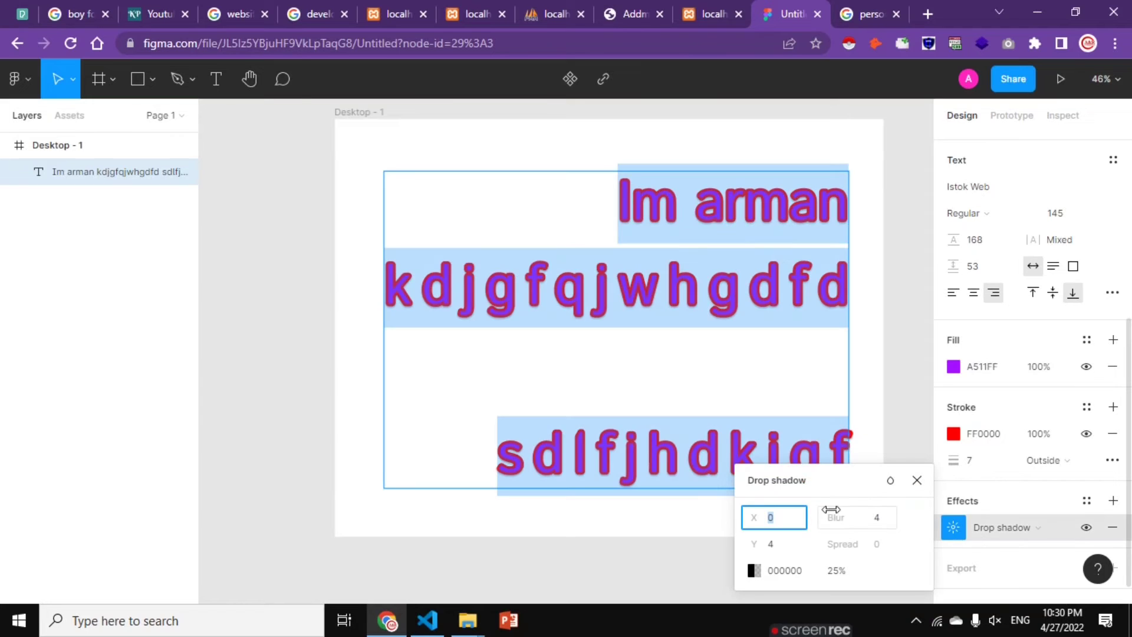
type("1")
key("Return")
type("19")
key("Return")
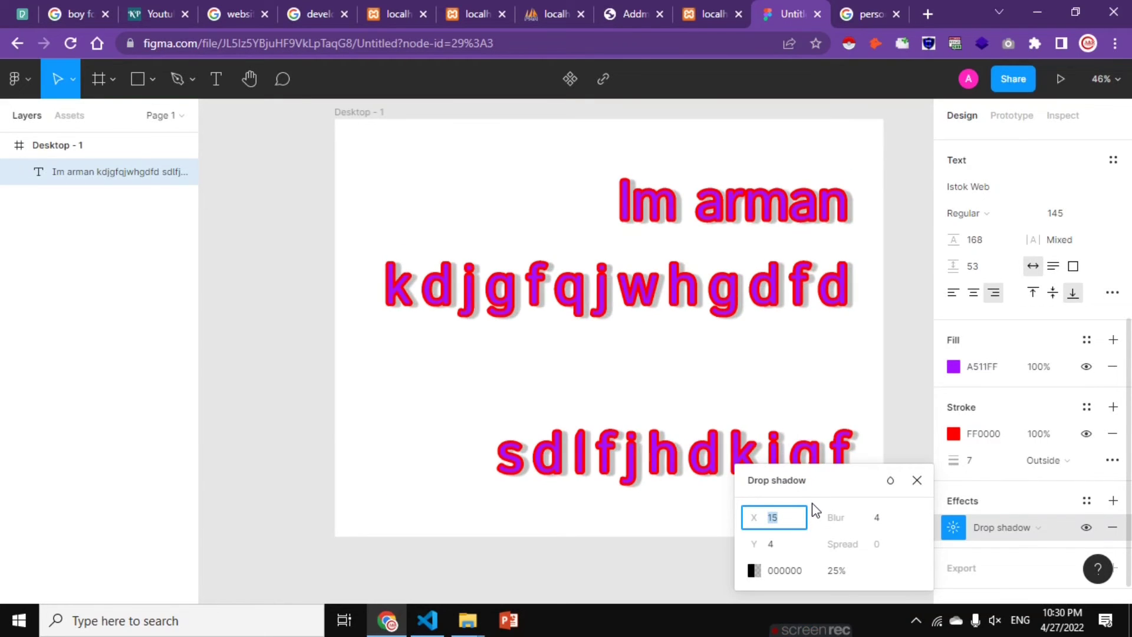
left_click(781, 544)
type("21")
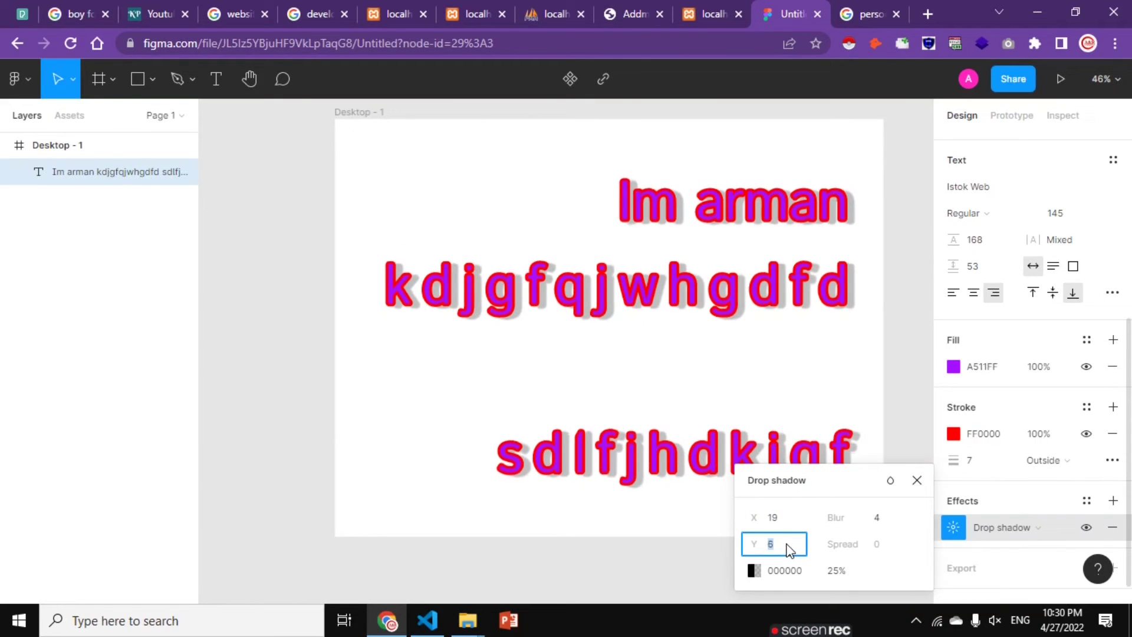
key("Return")
left_click(1056, 524)
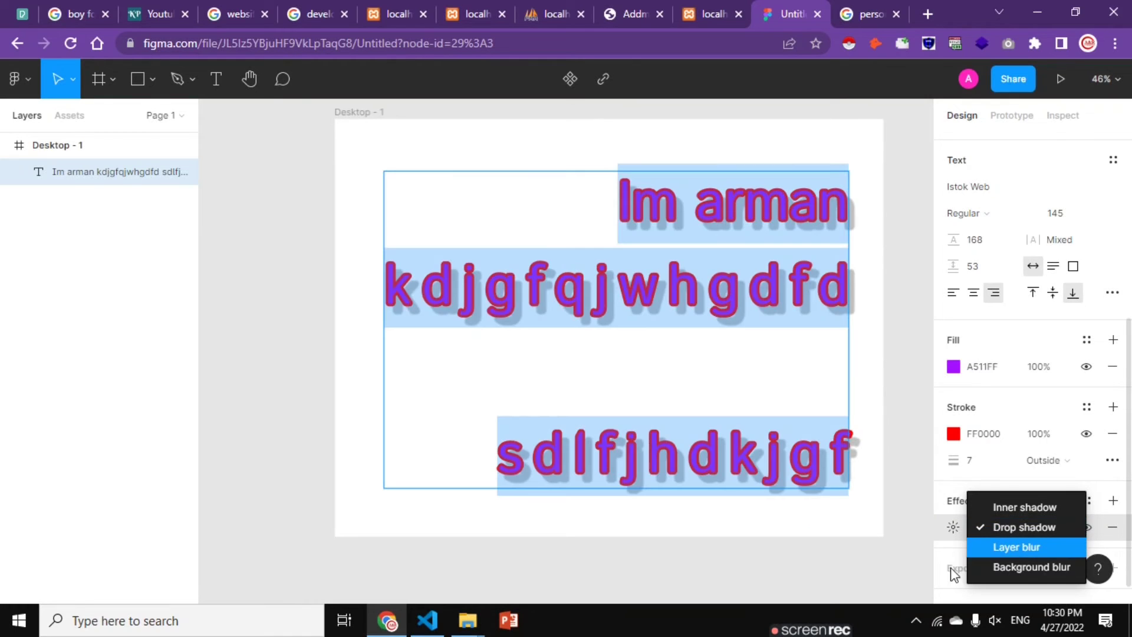
- Check the available effect types and the export format choices, keeping PNG
left_click(943, 550)
scroll(980, 573, "down", 2)
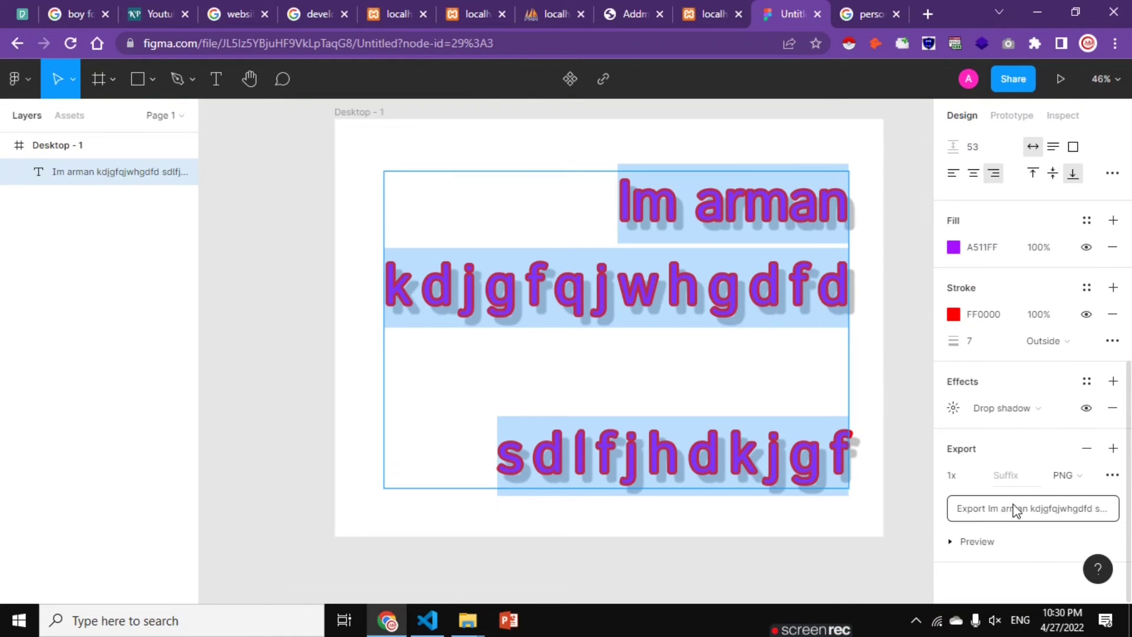
left_click(1082, 480)
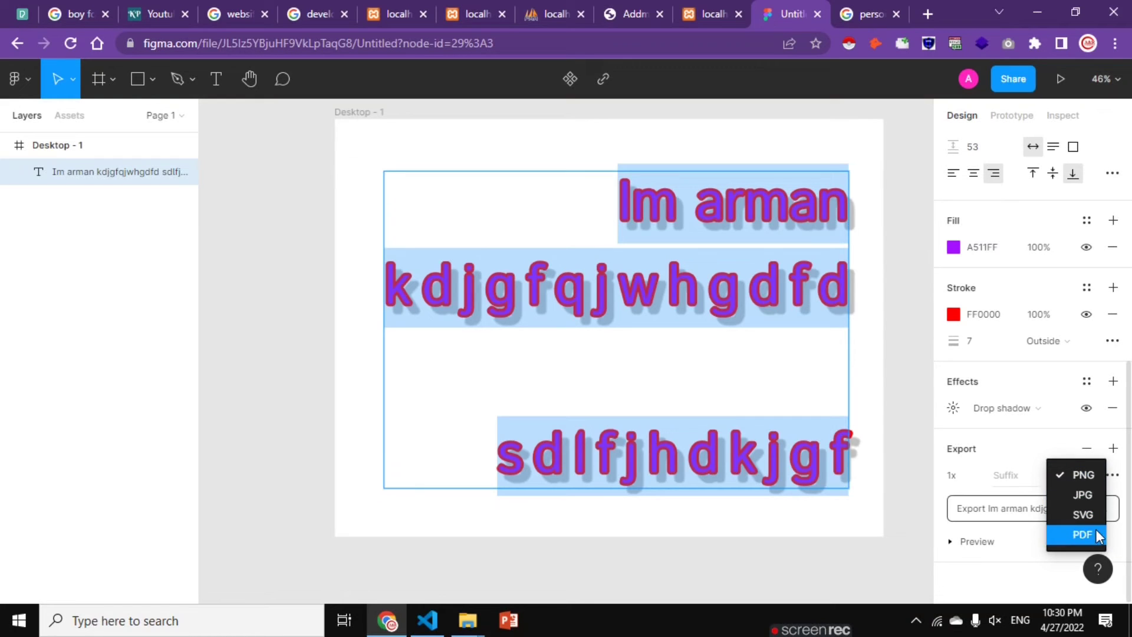
left_click(840, 543)
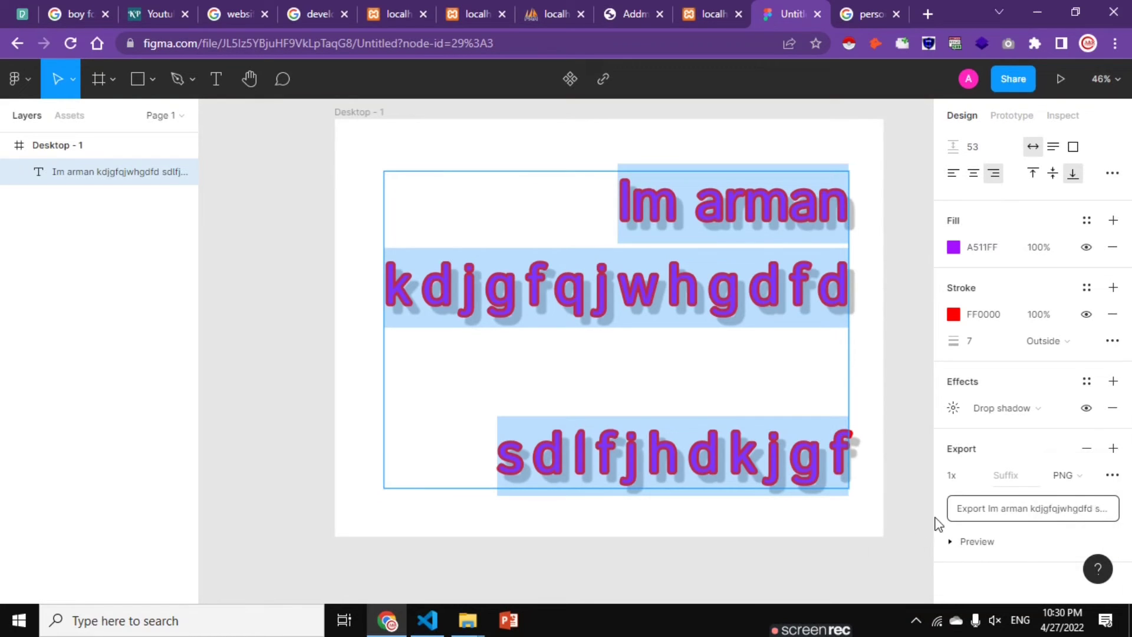
scroll(1113, 460, "up", 5)
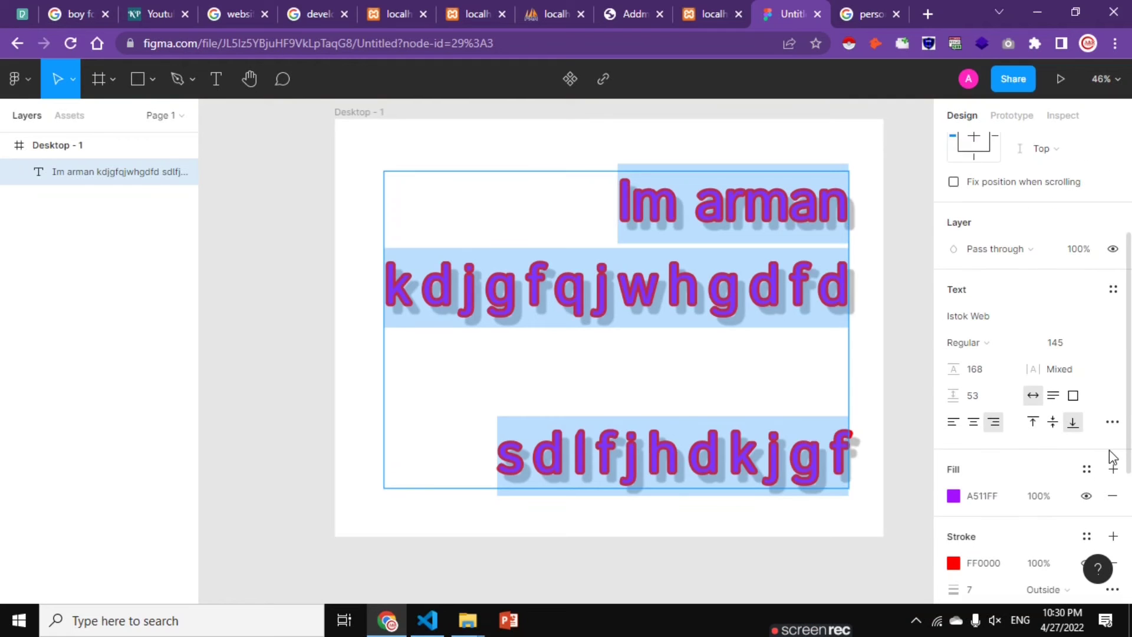
key("Escape")
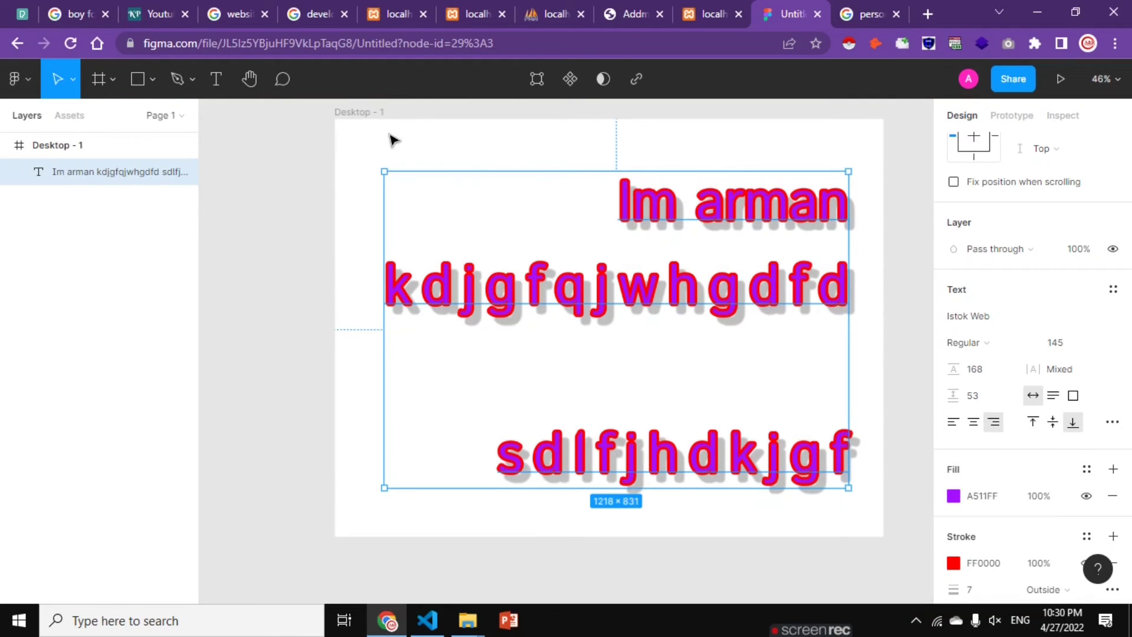
left_click(253, 83)
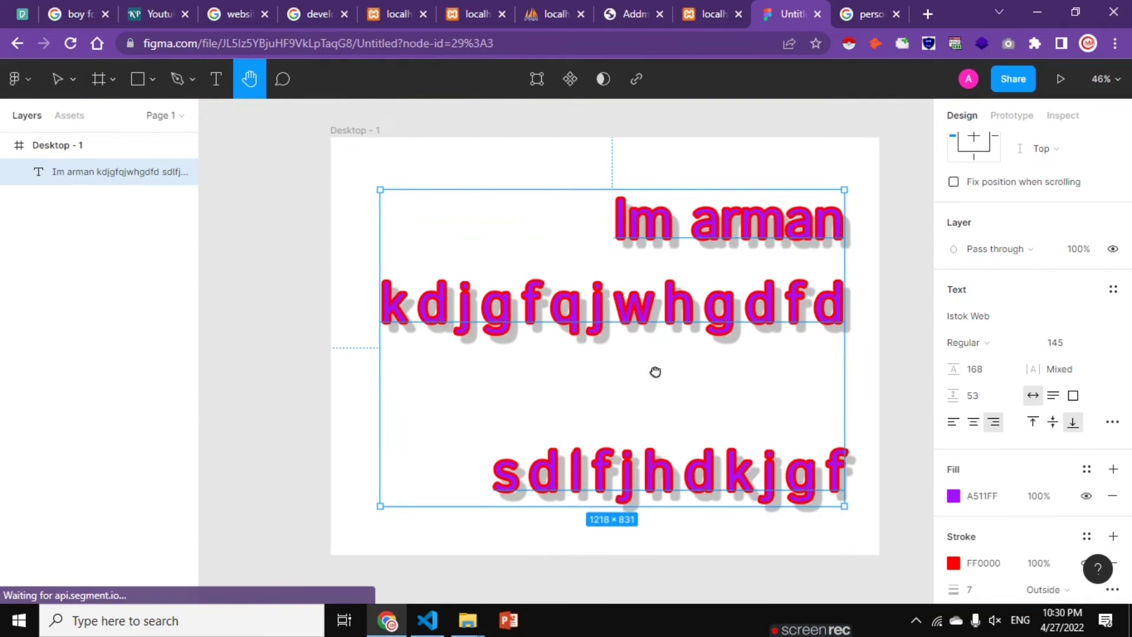
mouse_move(668, 390)
left_mouse_down()
mouse_move(480, 250)
mouse_move(557, 288)
mouse_move(654, 278)
left_mouse_up()
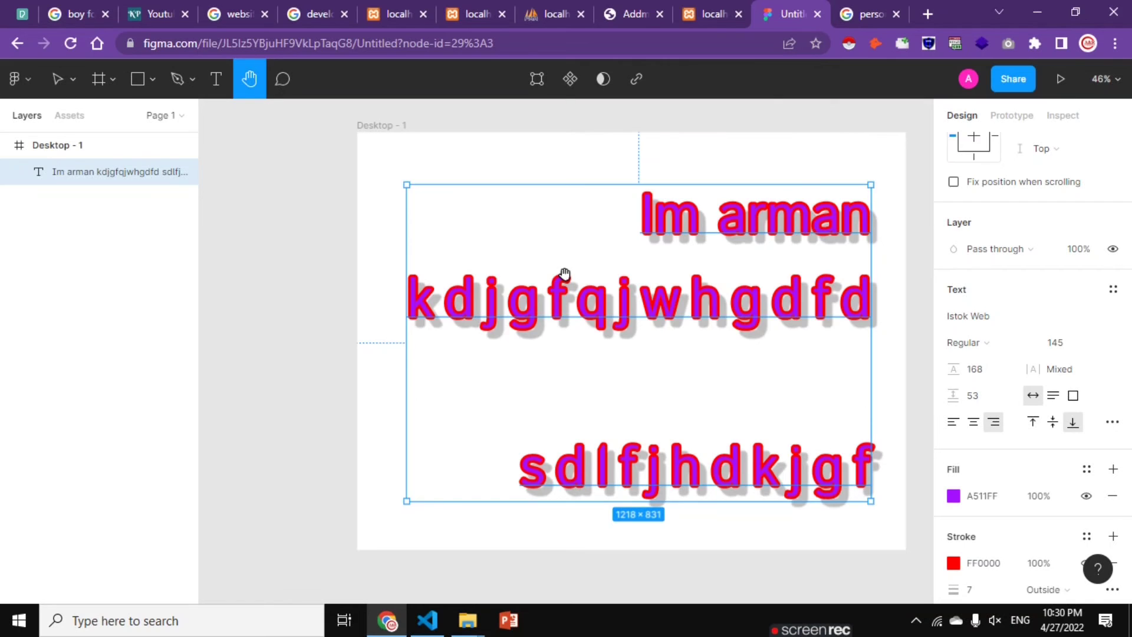
scroll(564, 274, "down", 3)
scroll(636, 316, "up", 5)
scroll(629, 310, "up", 3)
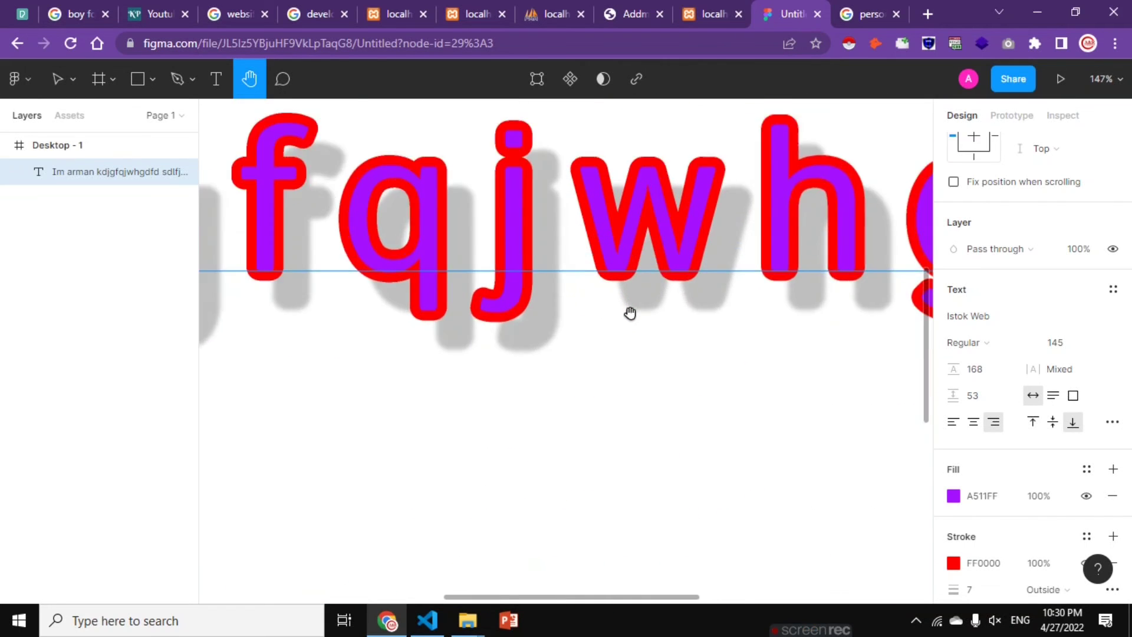
scroll(629, 316, "up", 5)
scroll(660, 290, "up", 2)
scroll(588, 466, "up", 5)
scroll(619, 318, "up", 5)
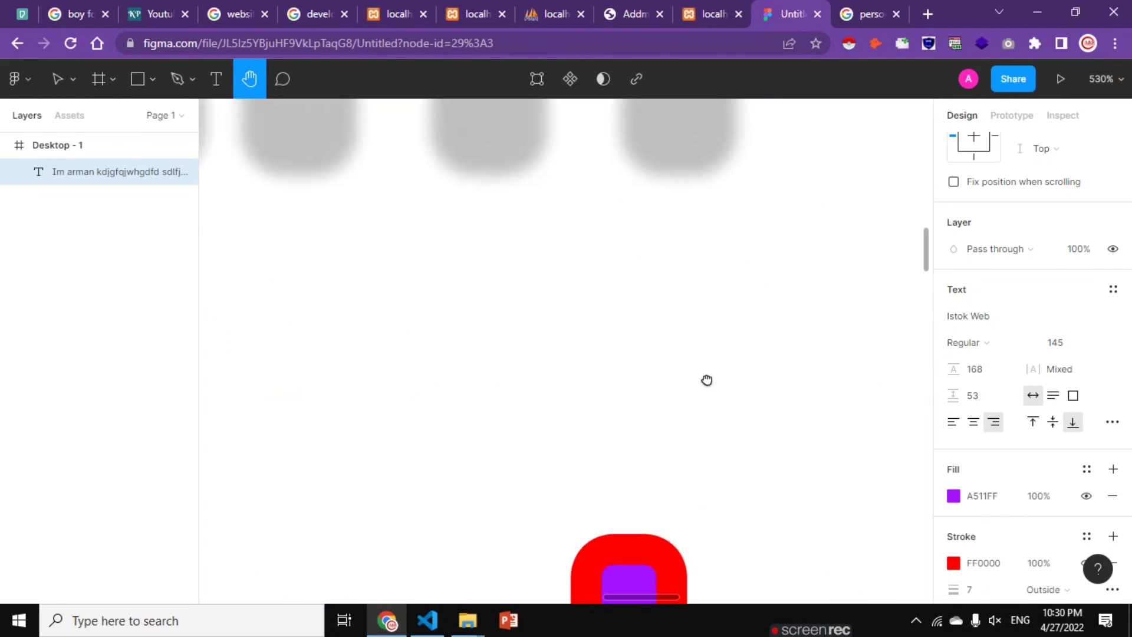
scroll(707, 382, "right", 5)
scroll(758, 326, "up", 3)
left_click_drag(816, 227, 392, 258)
scroll(301, 298, "left", 5)
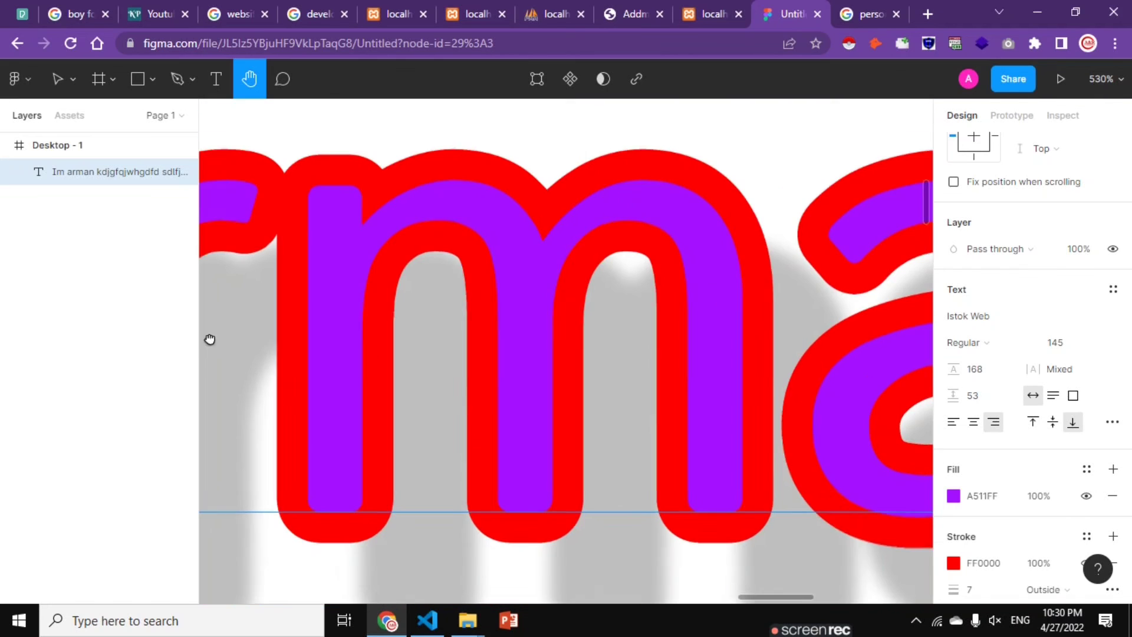
scroll(518, 264, "down", 5)
scroll(389, 356, "down", 3)
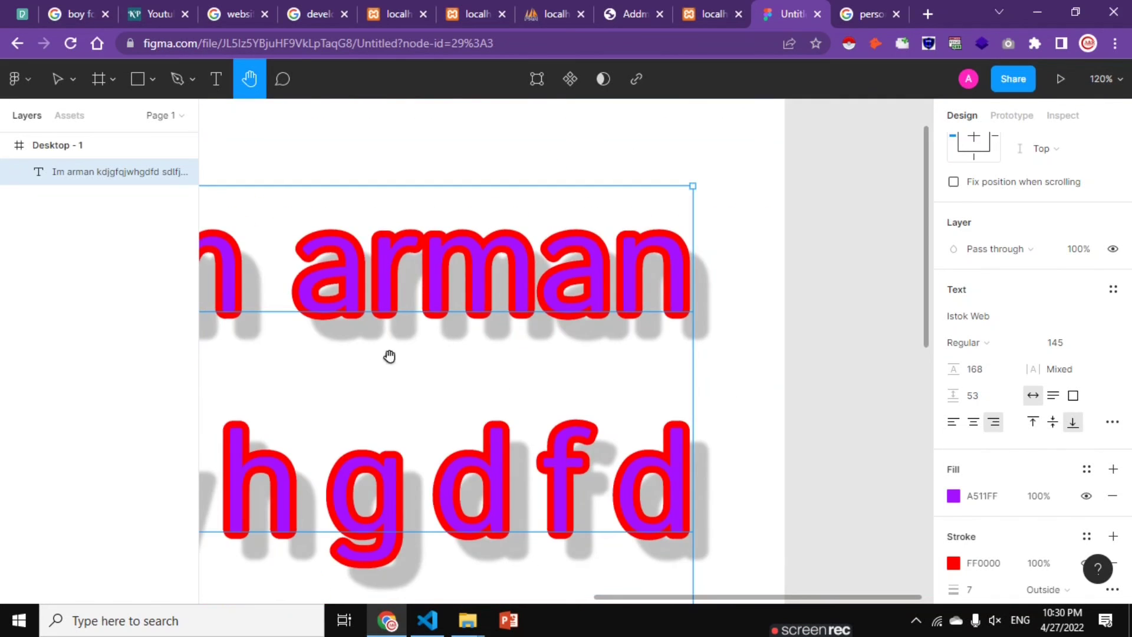
scroll(624, 382, "left", 3)
scroll(530, 363, "left", 2)
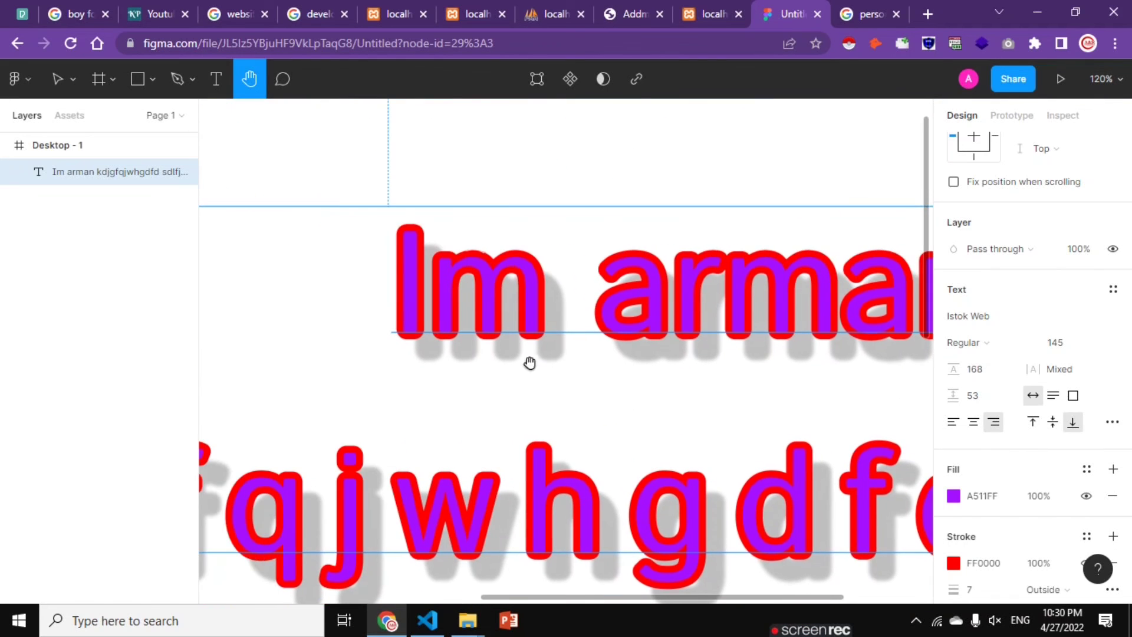
- Post the comment 'a' pinned just above the top text line on the frame
left_click(284, 77)
scroll(475, 195, "down", 3)
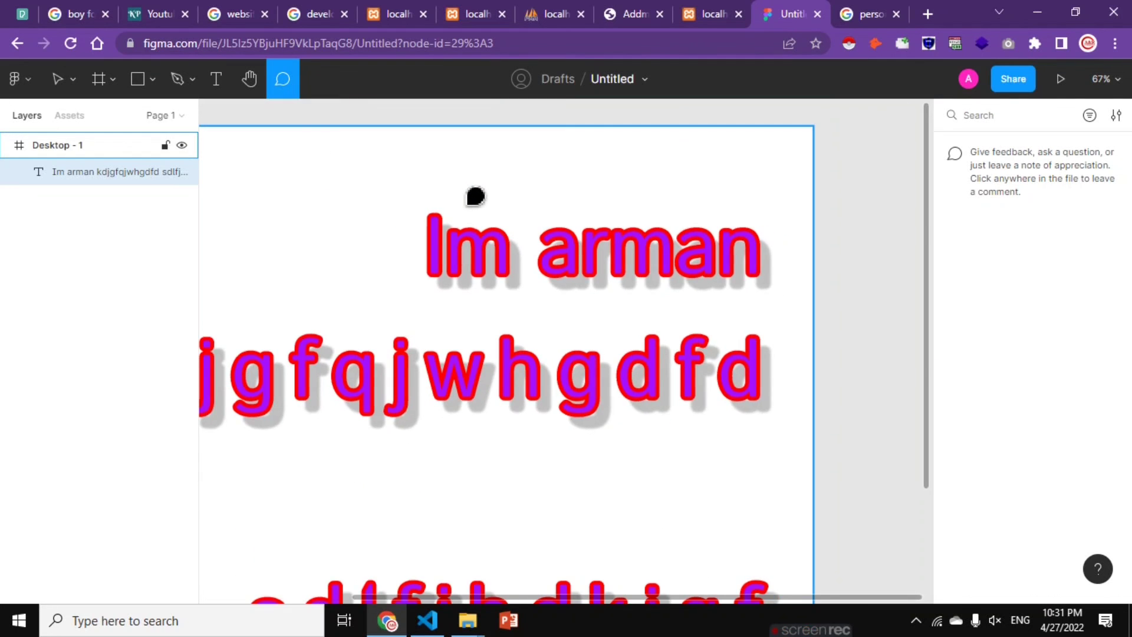
scroll(475, 195, "down", 2)
left_click(462, 186)
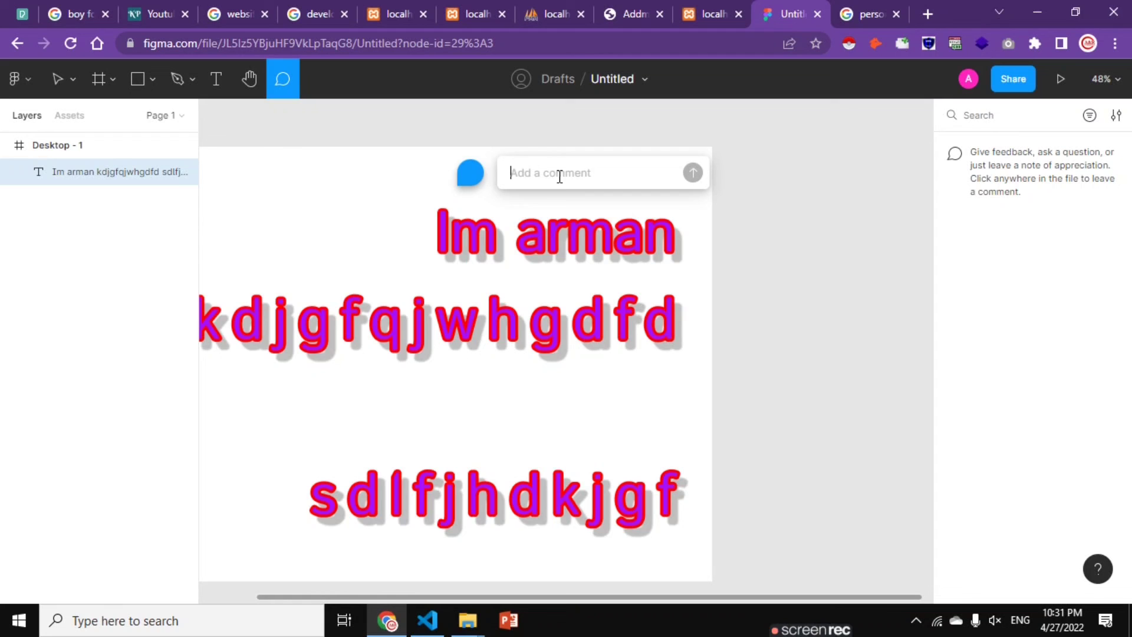
type("arman")
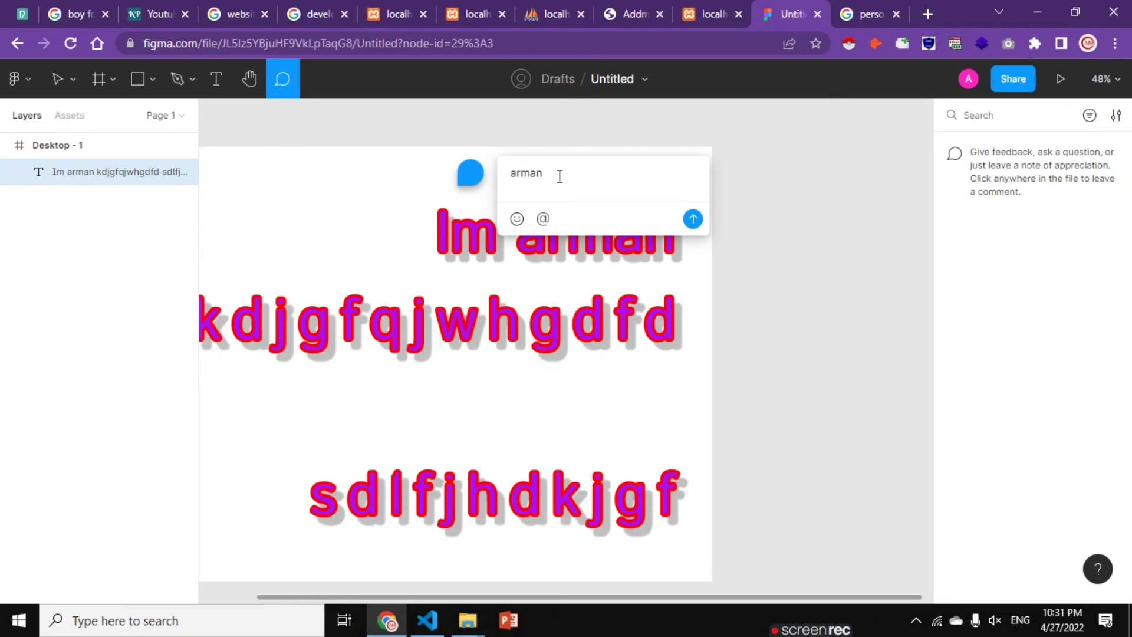
key("Return")
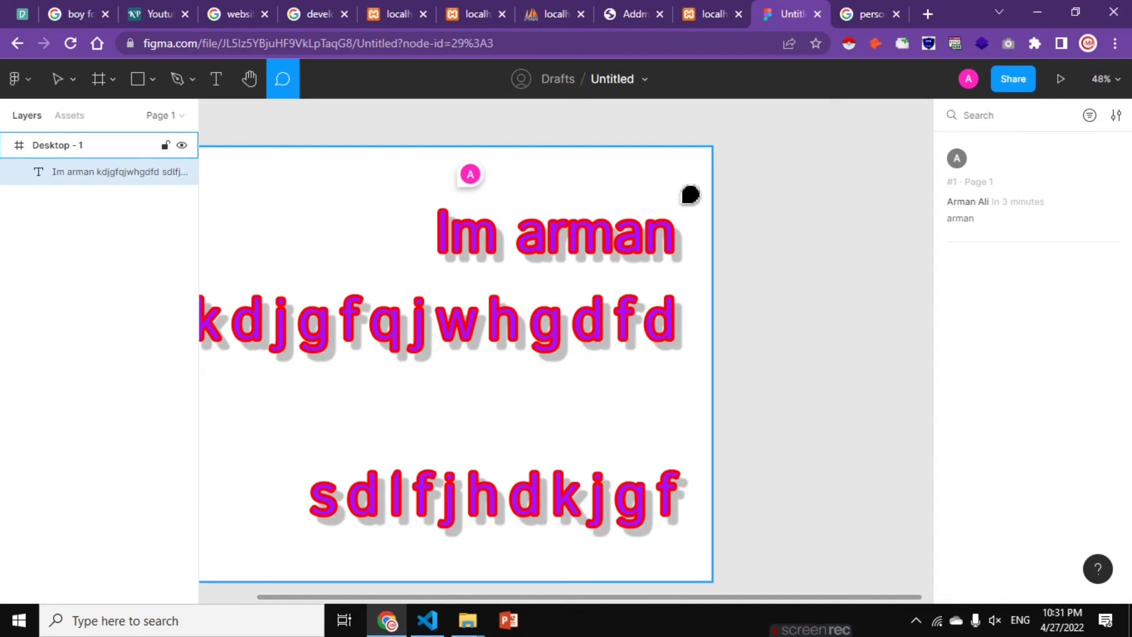